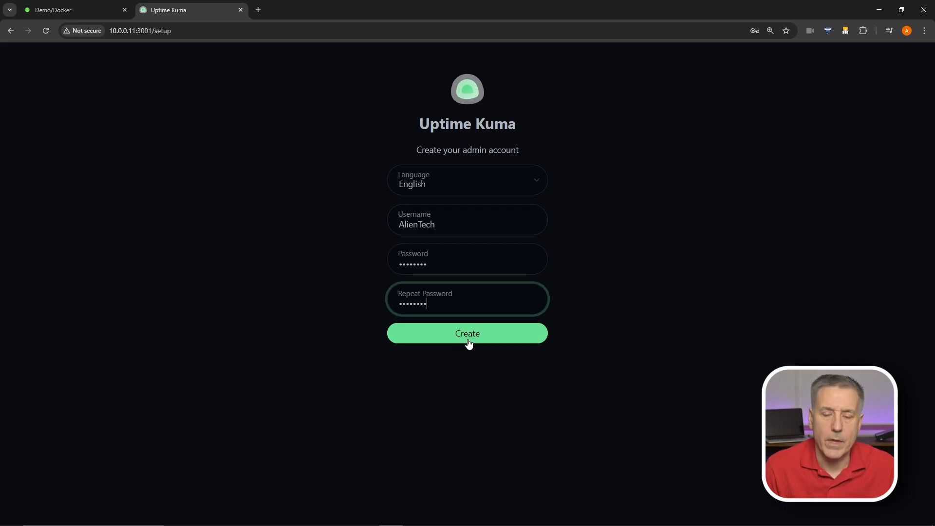
Finish creating the admin account to reach the empty Uptime Kuma dashboard
left_click(468, 339)
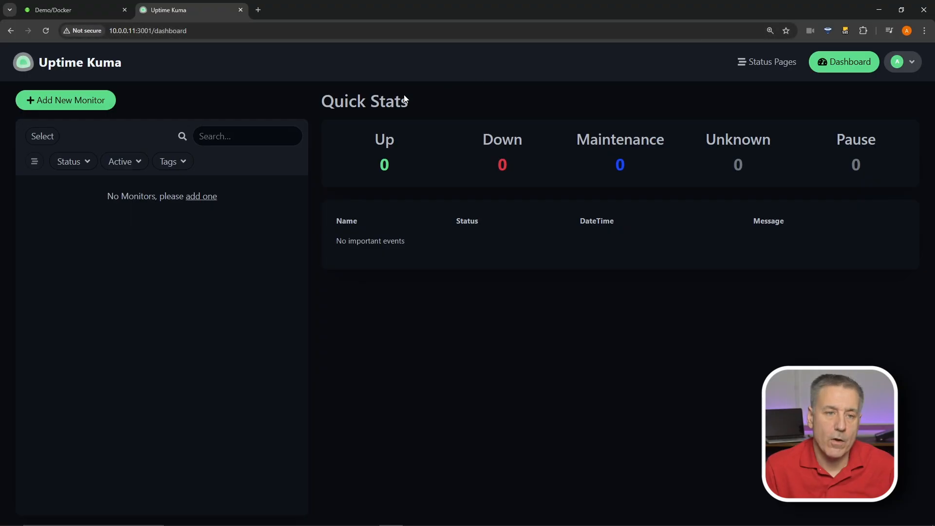
Start a new HTTP(s) monitor with the friendly name 'Mealie'
left_click(76, 106)
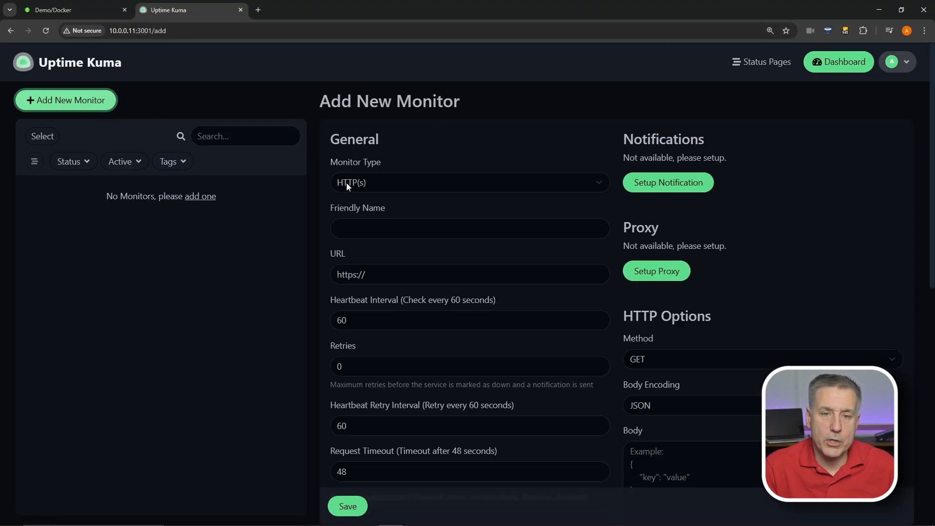
left_click(389, 189)
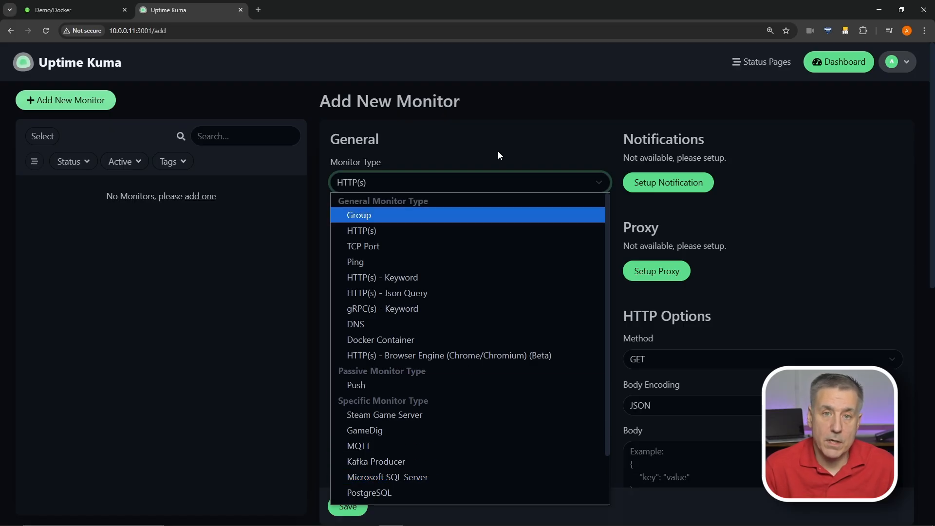
left_click(389, 183)
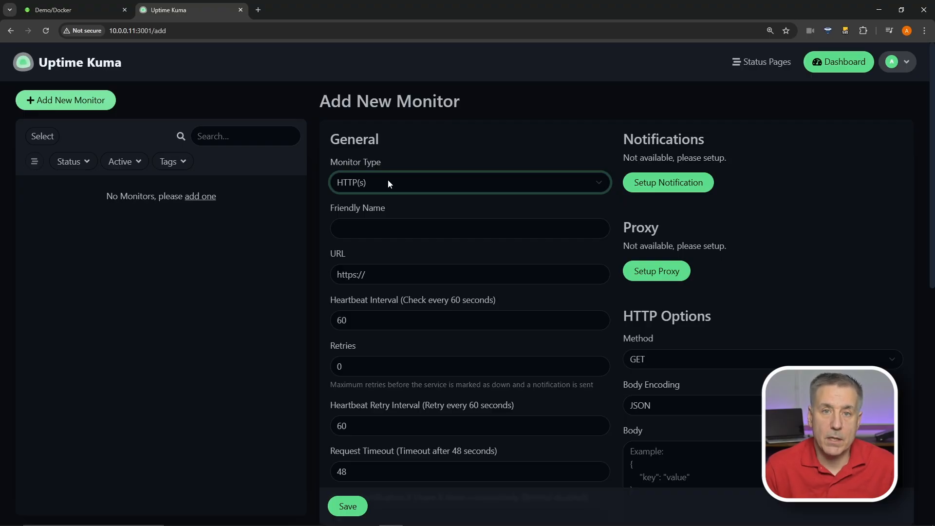
left_click(380, 232)
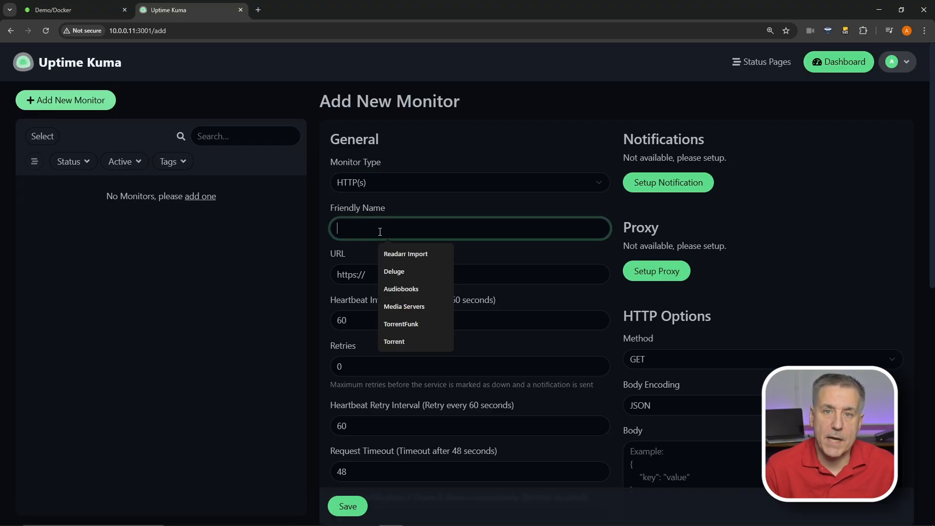
type("Mealie")
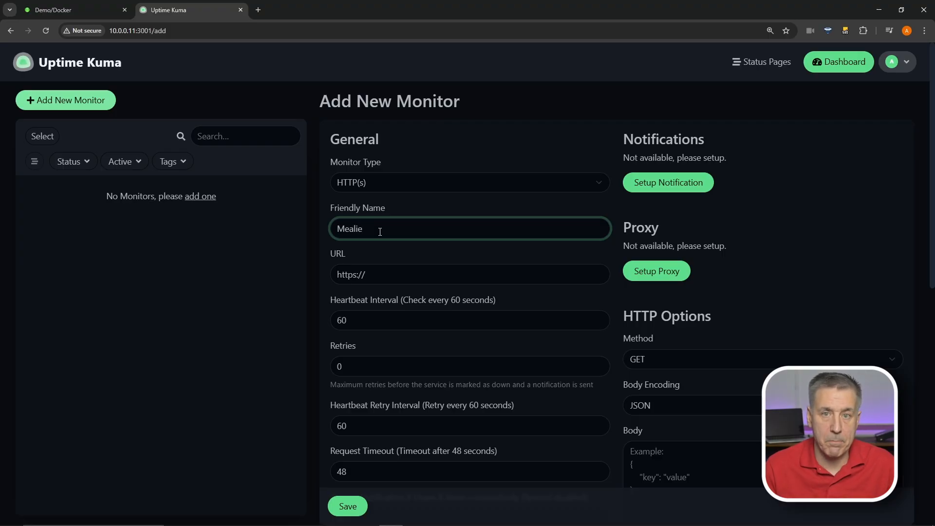
left_click(80, 8)
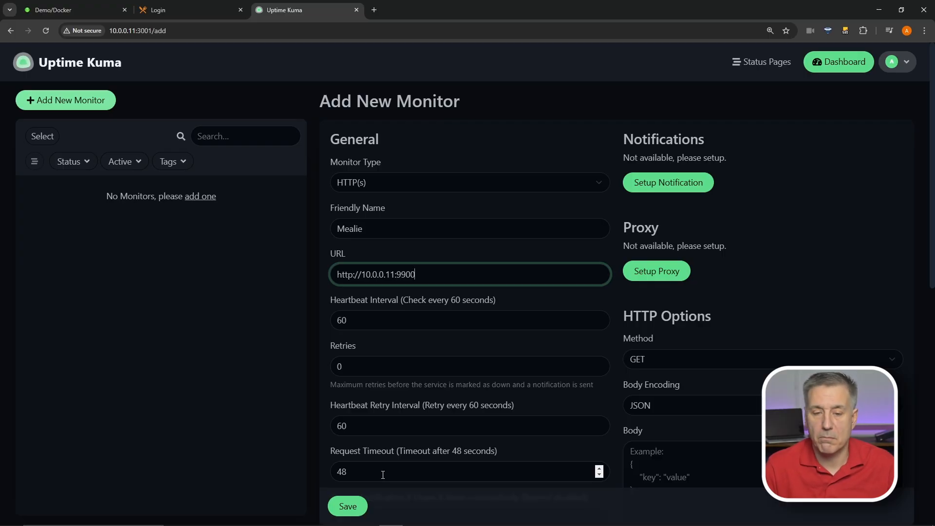
scroll(384, 475, "down", 4)
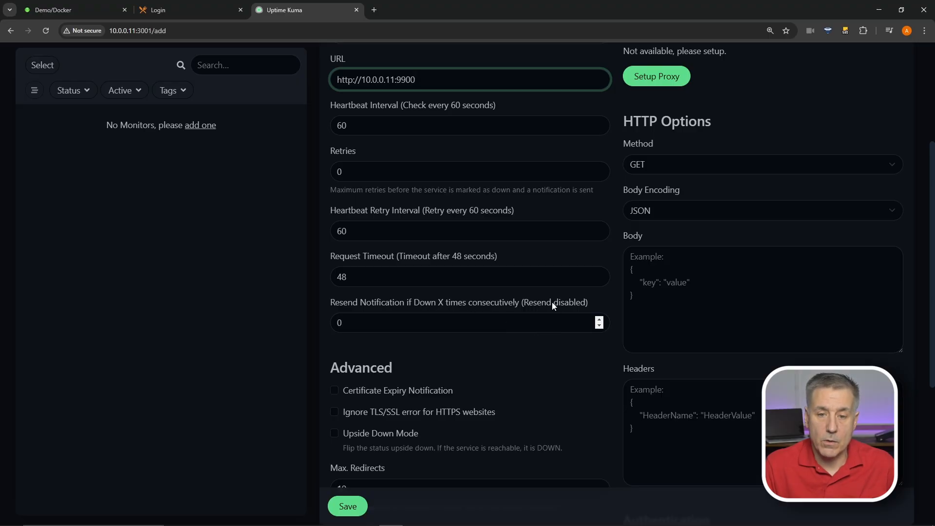
Keep resend notifications at 0 and enable Certificate Expiry Notification for Mealie
left_click(367, 323)
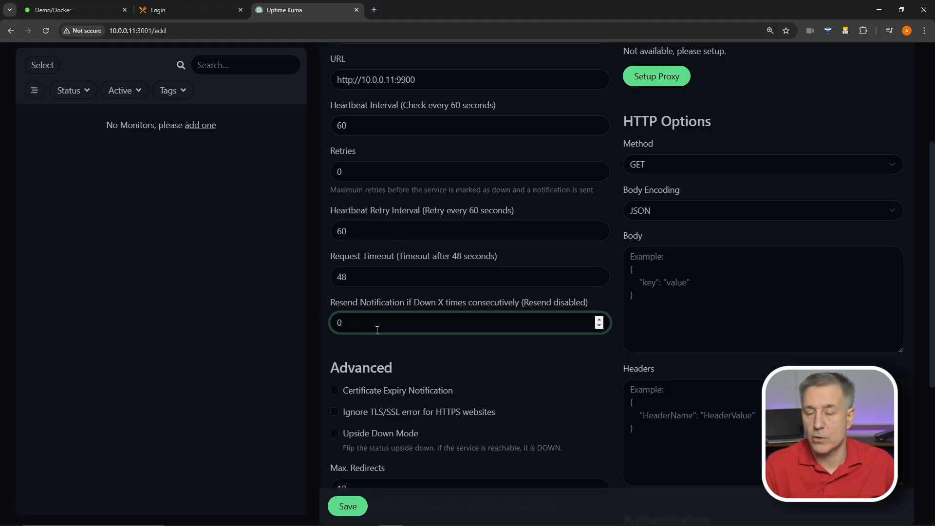
left_click_drag(377, 330, 329, 325)
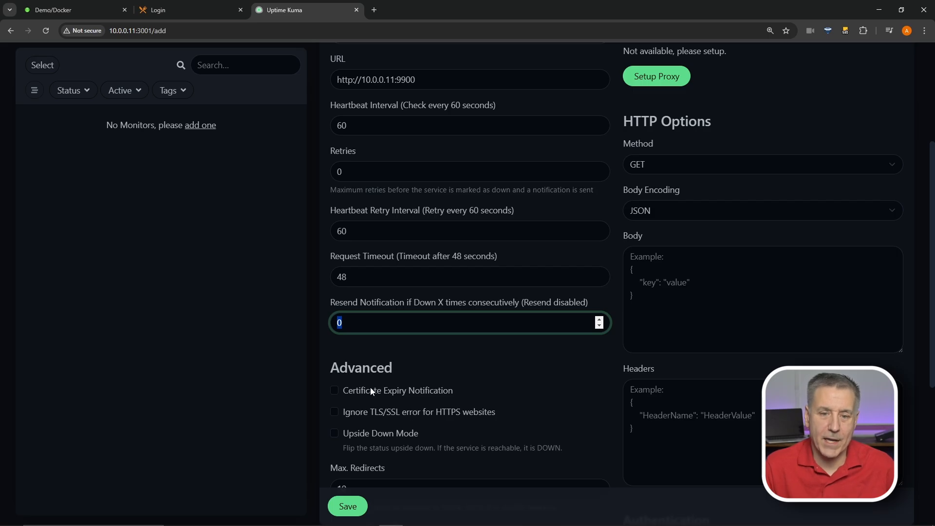
left_click(328, 393)
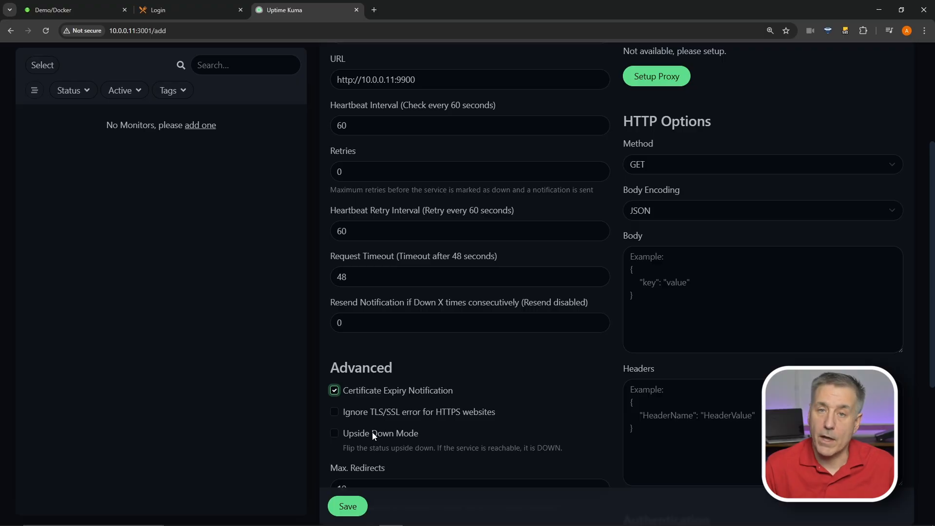
scroll(374, 434, "down", 4)
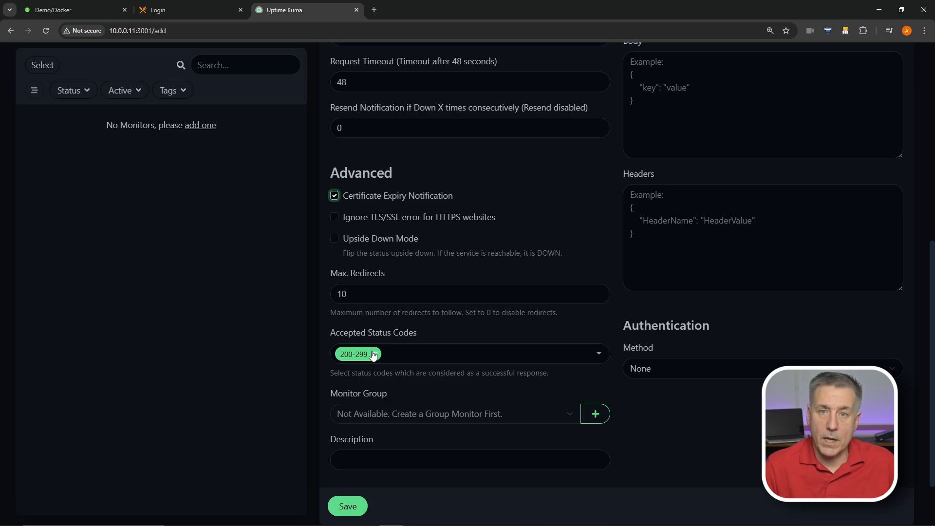
left_click(539, 358)
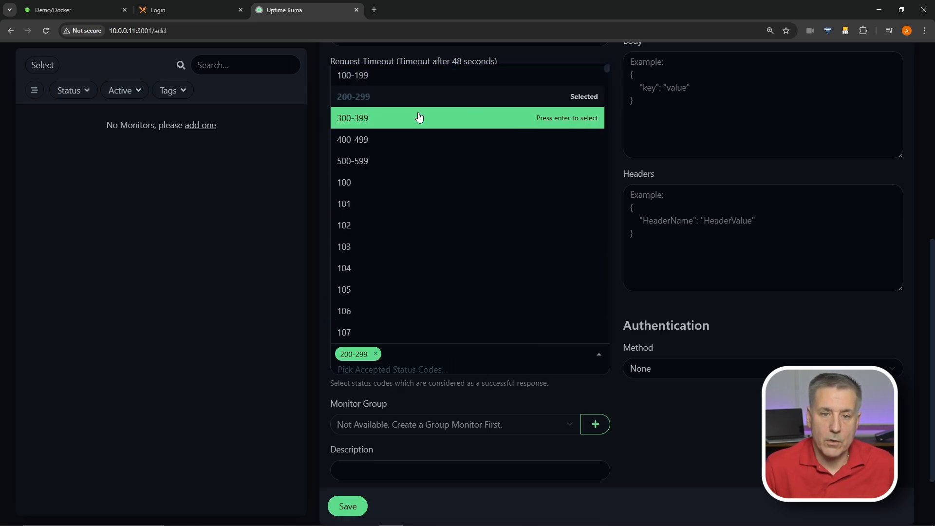
scroll(403, 197, "down", 20)
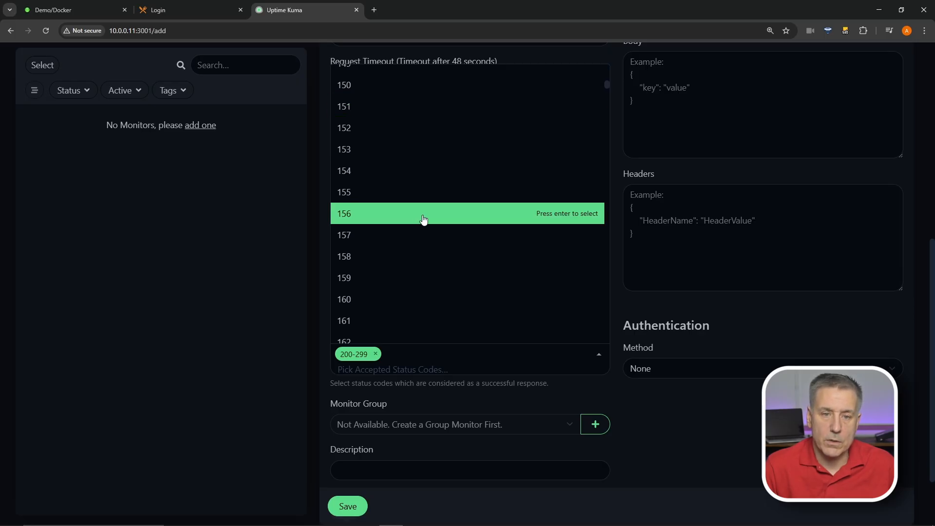
scroll(428, 213, "down", 20)
scroll(432, 239, "up", 20)
left_click(597, 359)
scroll(571, 311, "down", 2)
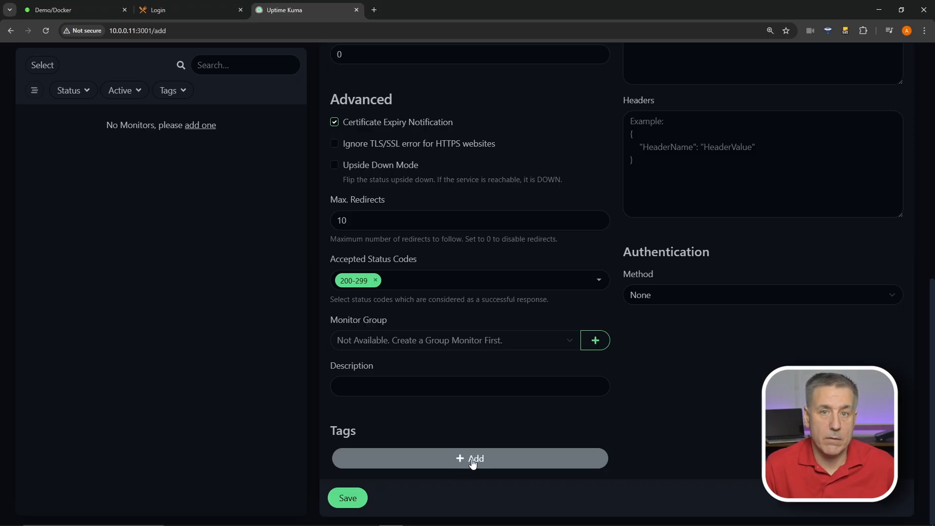
scroll(712, 370, "up", 10)
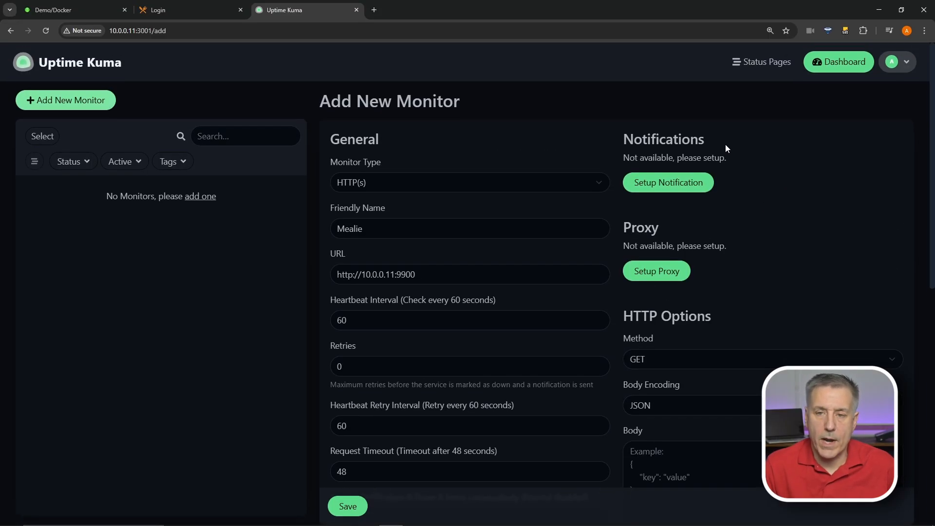
left_click(679, 184)
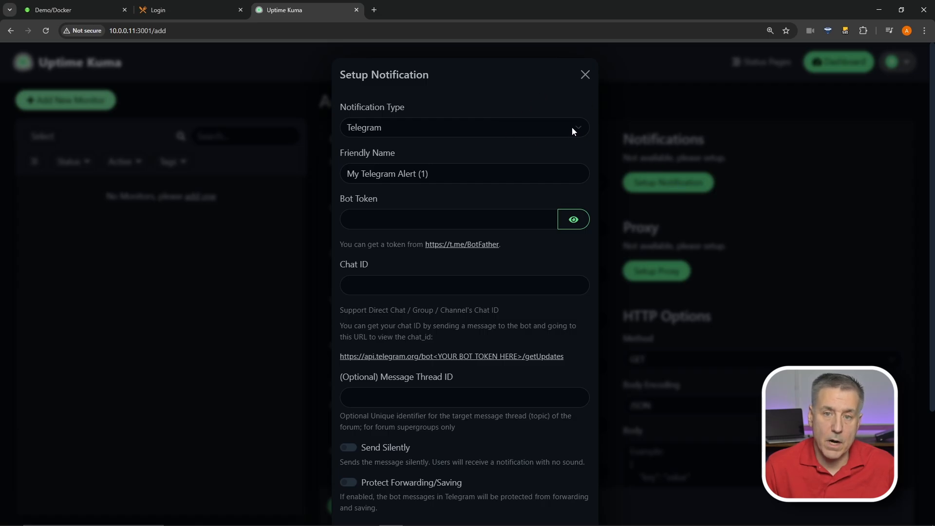
left_click(571, 127)
left_click_drag(589, 276, 573, 201)
scroll(572, 205, "down", 2)
left_click(538, 130)
left_click(546, 127)
scroll(449, 196, "up", 6)
left_click(448, 240)
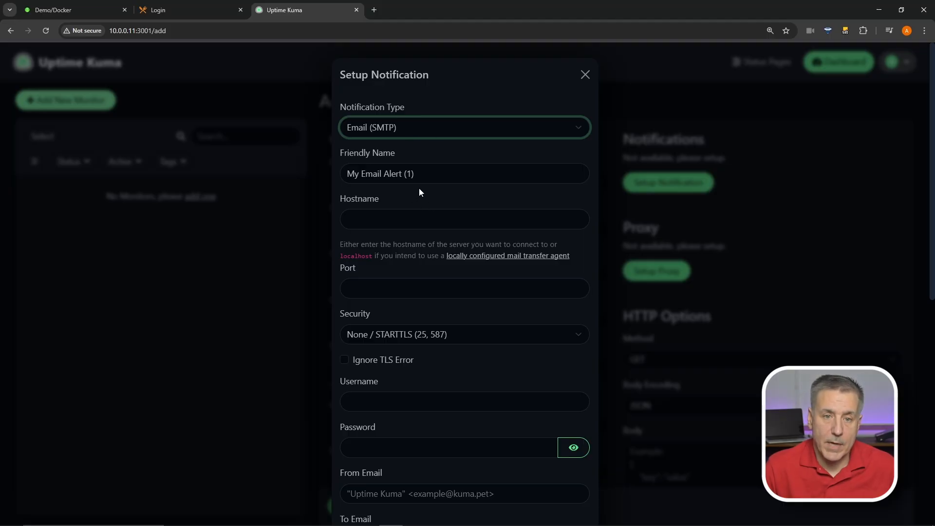
left_click(361, 225)
left_click(411, 289)
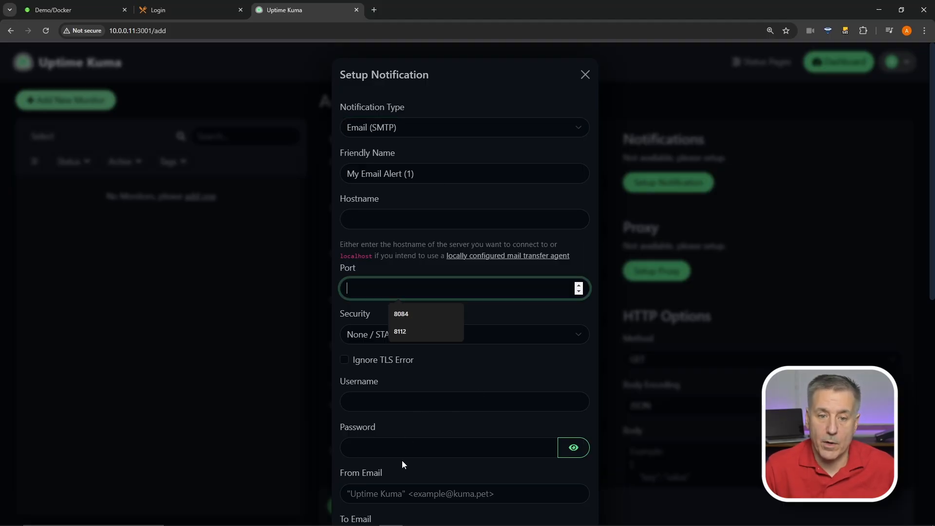
scroll(496, 421, "down", 9)
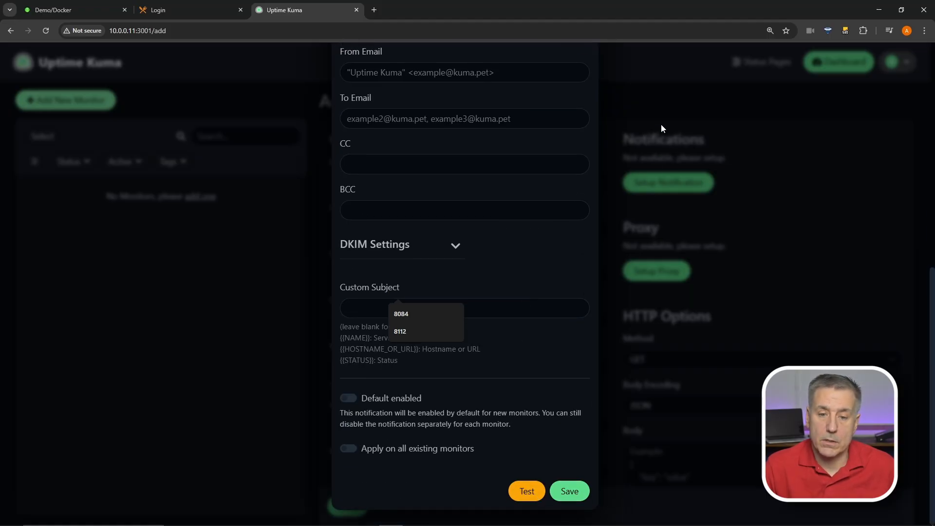
left_click(602, 57)
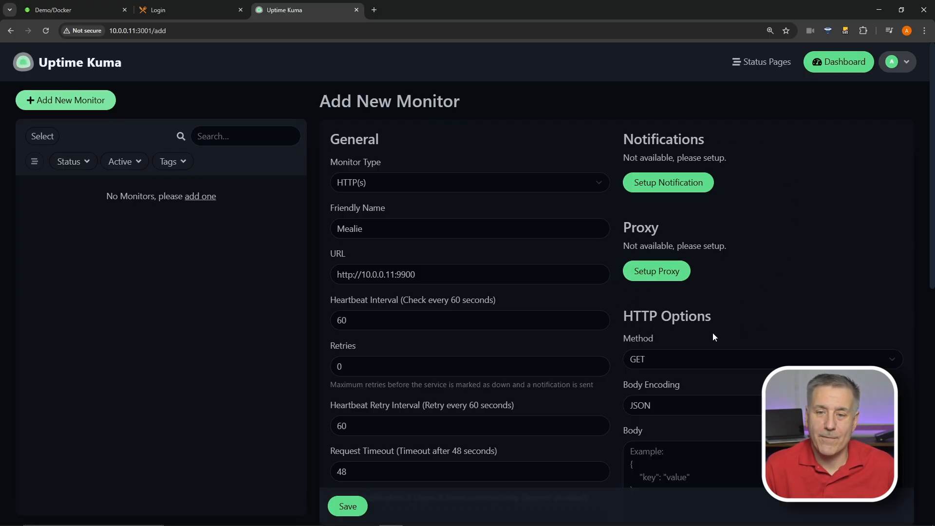
Keep GET as the method and switch Mealie's authentication to HTTP Basic Auth
left_click(737, 363)
left_click(736, 294)
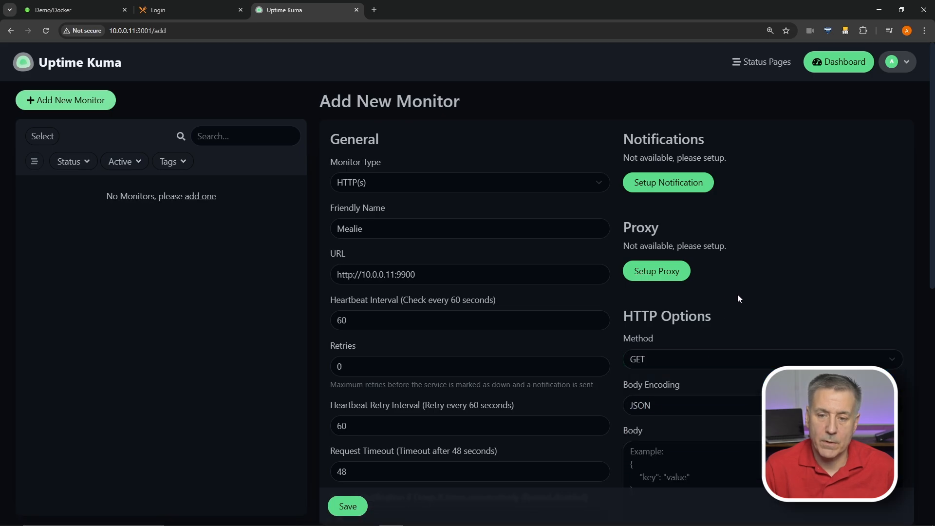
scroll(745, 234, "down", 8)
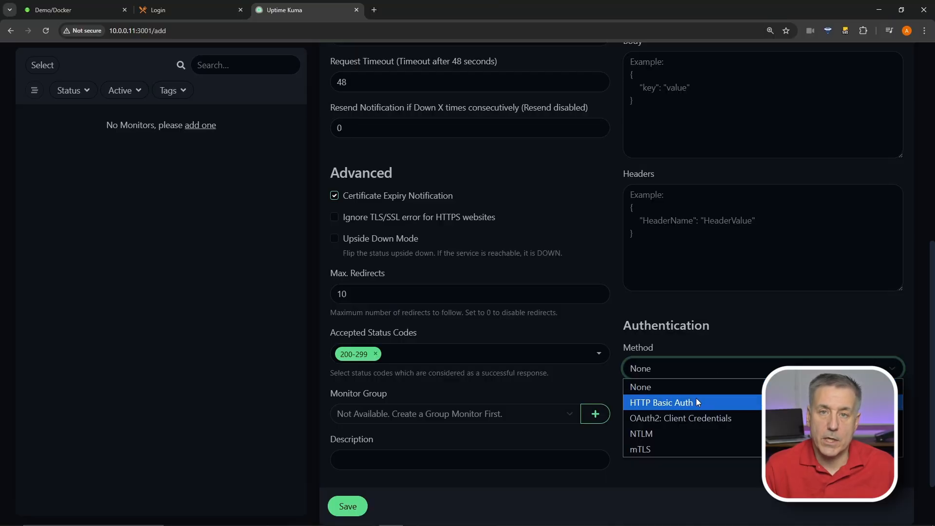
left_click(696, 402)
left_click(717, 416)
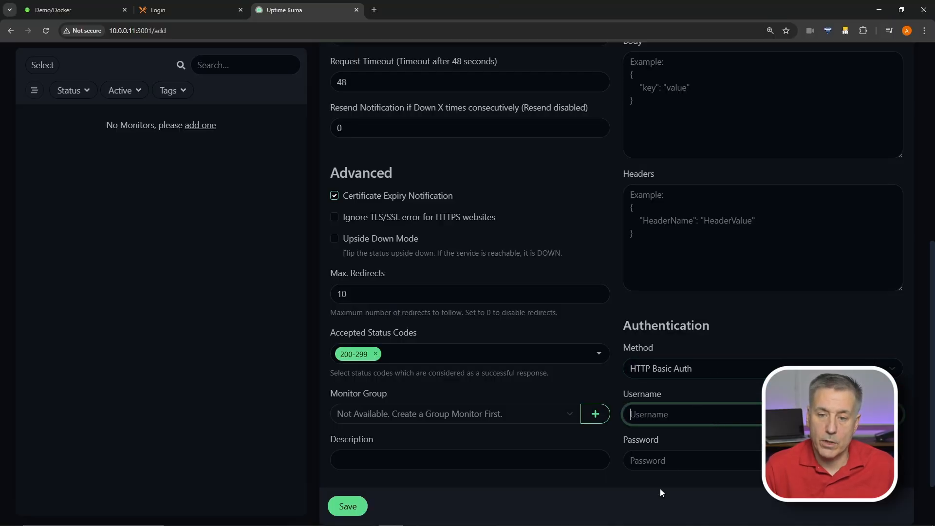
left_click(681, 461)
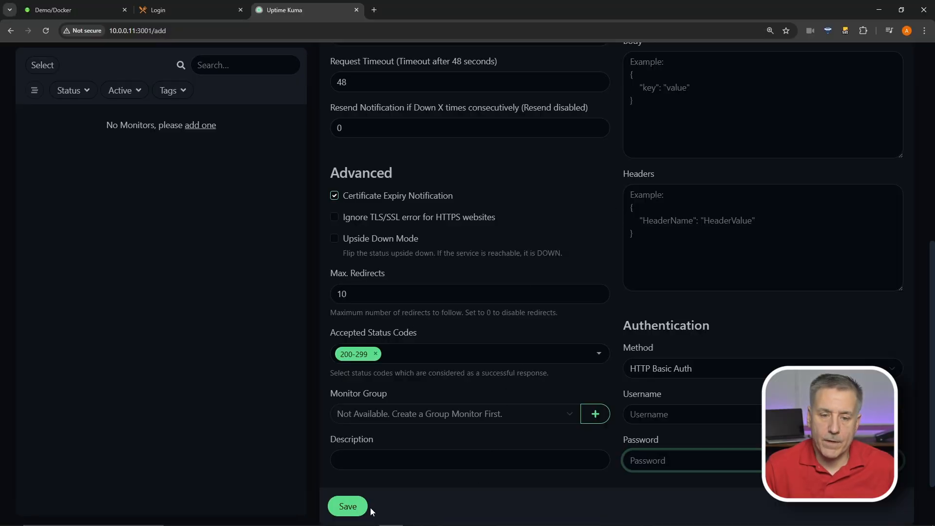
left_click(351, 507)
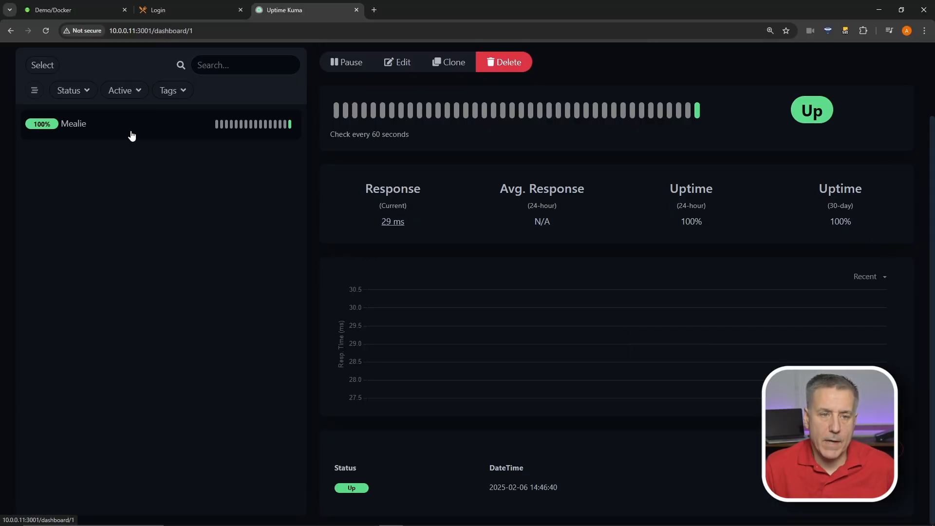
mouse_move(291, 131)
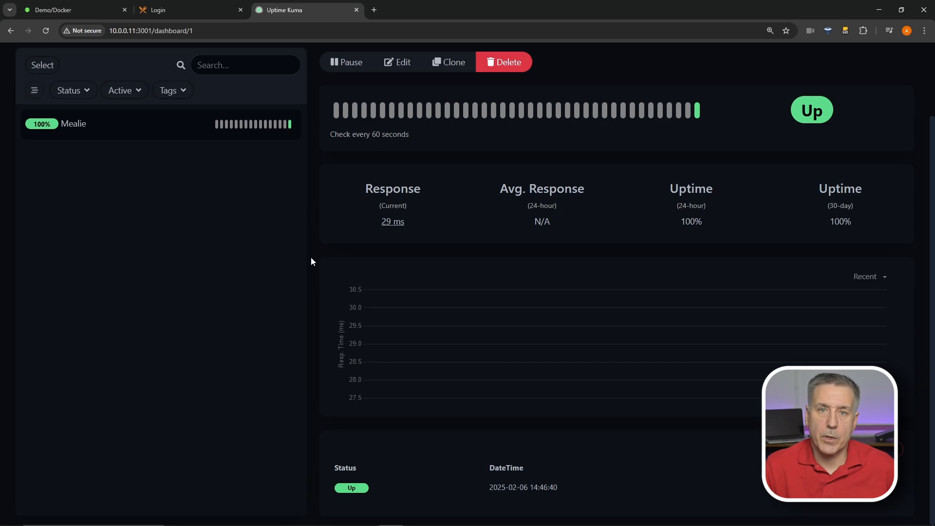
scroll(312, 258, "up", 2)
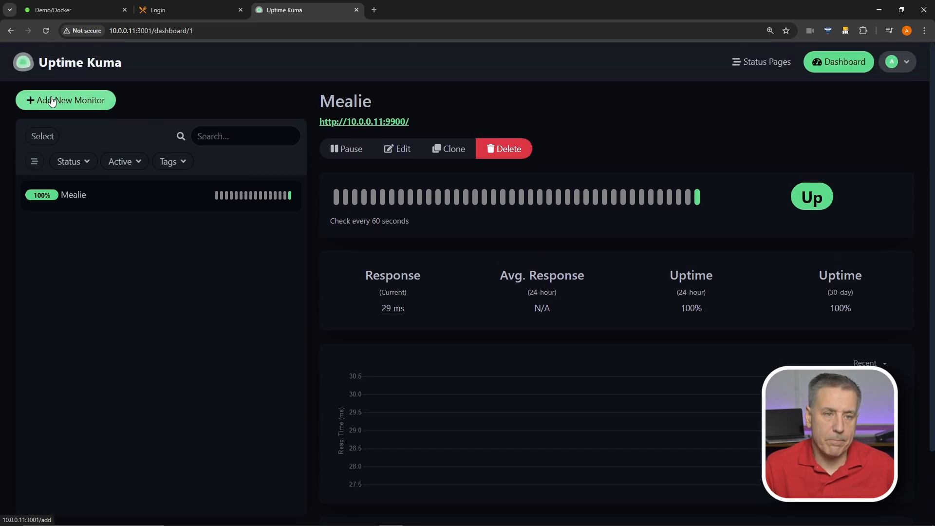
left_click(77, 100)
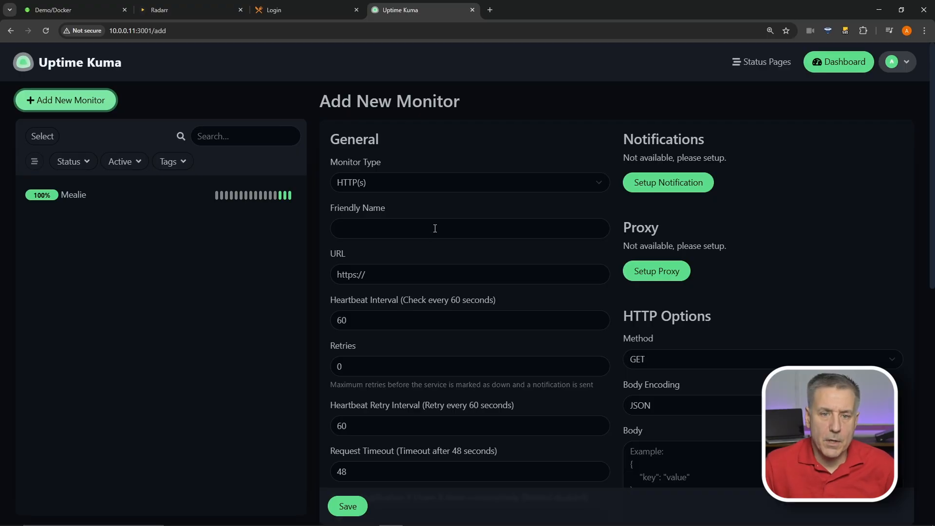
left_click(394, 226)
type("Rad")
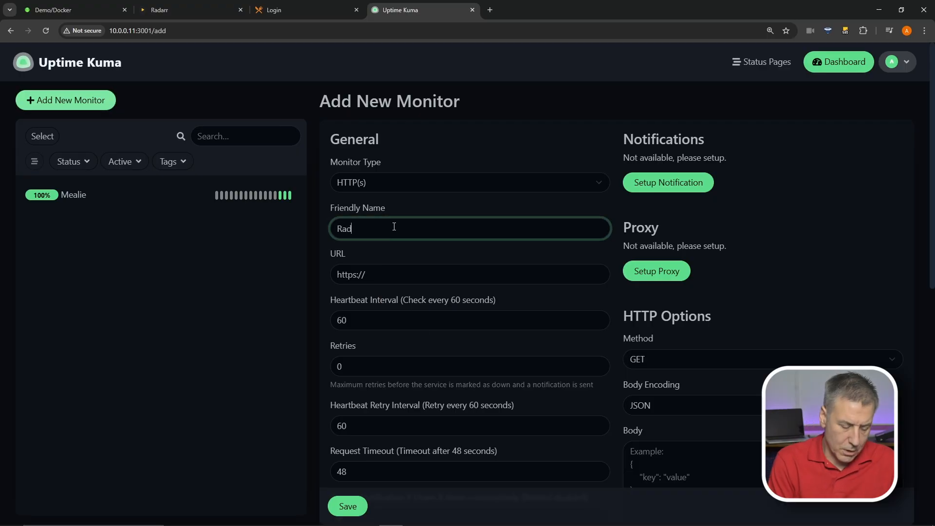
type("arr")
key("Tab")
type("http://10.0.0.11:7878/")
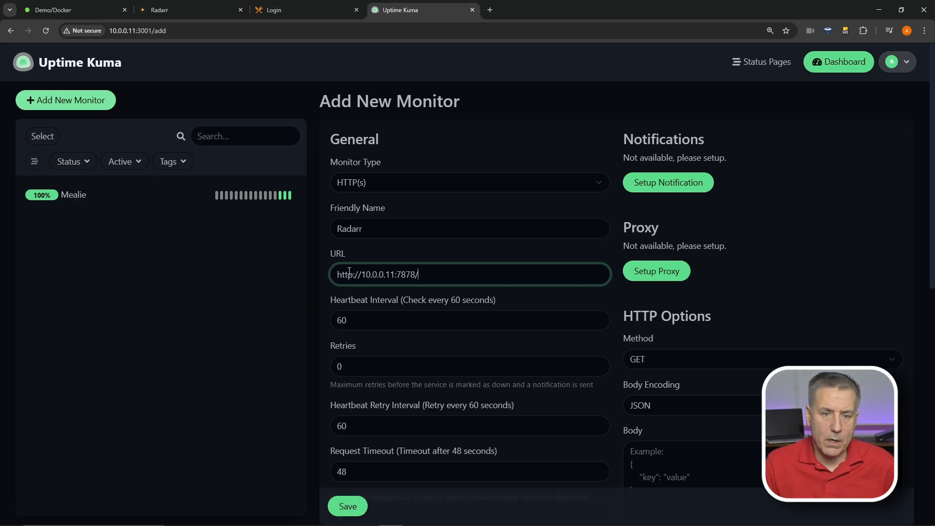
Set Radarr's authentication to HTTP Basic Auth and enter the username
scroll(446, 267, "down", 7)
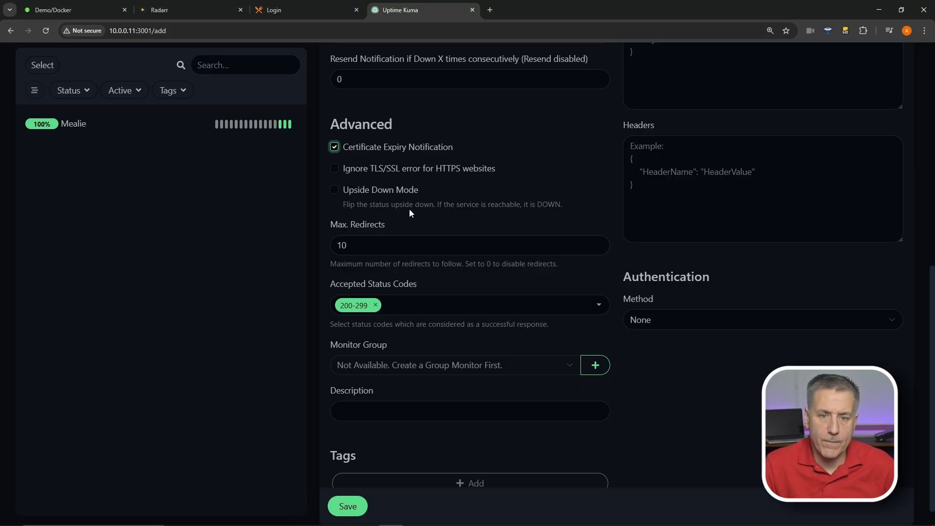
scroll(495, 394, "down", 1)
left_click(671, 292)
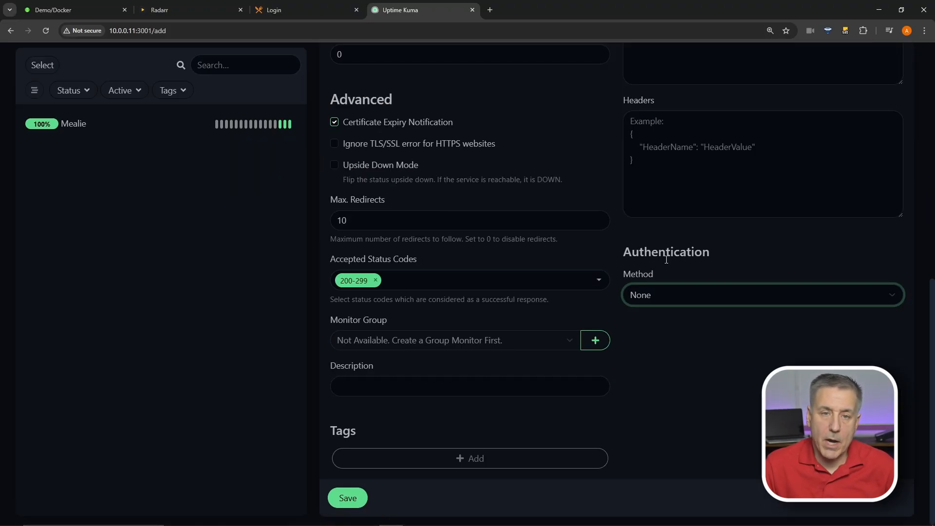
left_click(682, 295)
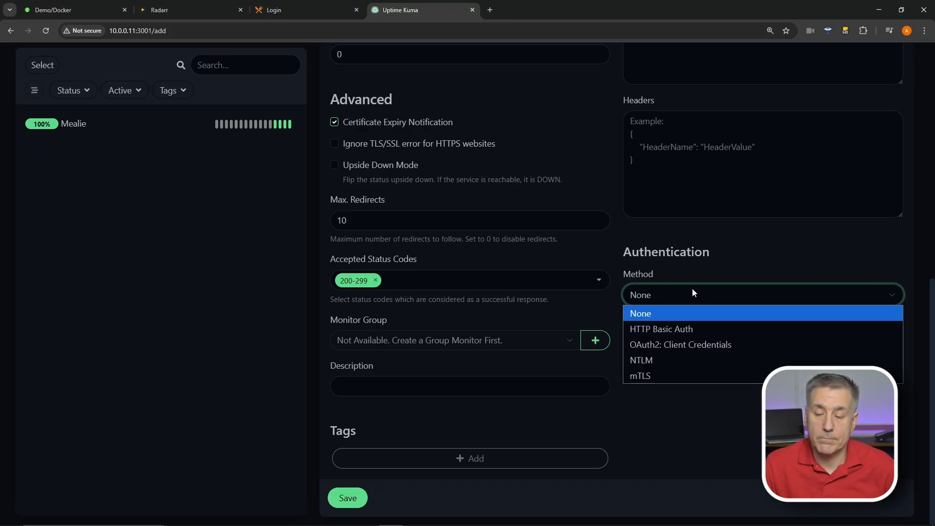
left_click(687, 334)
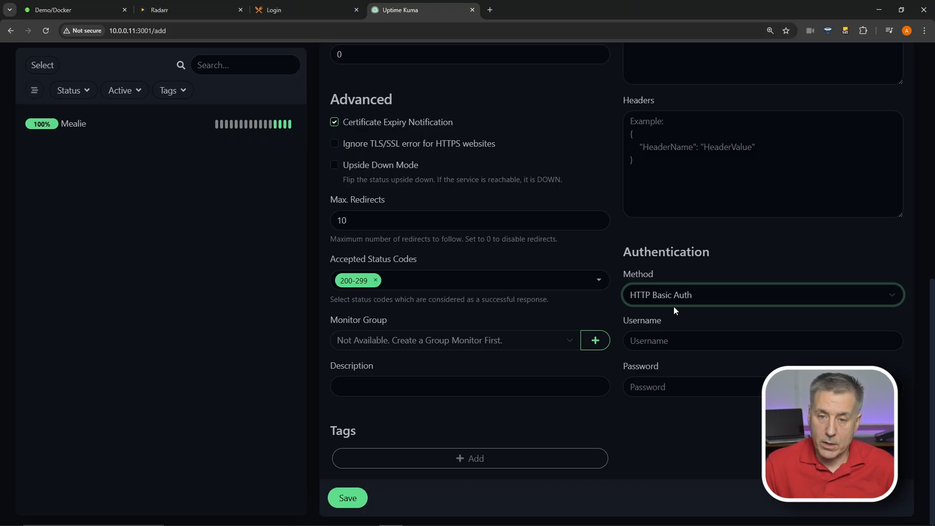
left_click(692, 346)
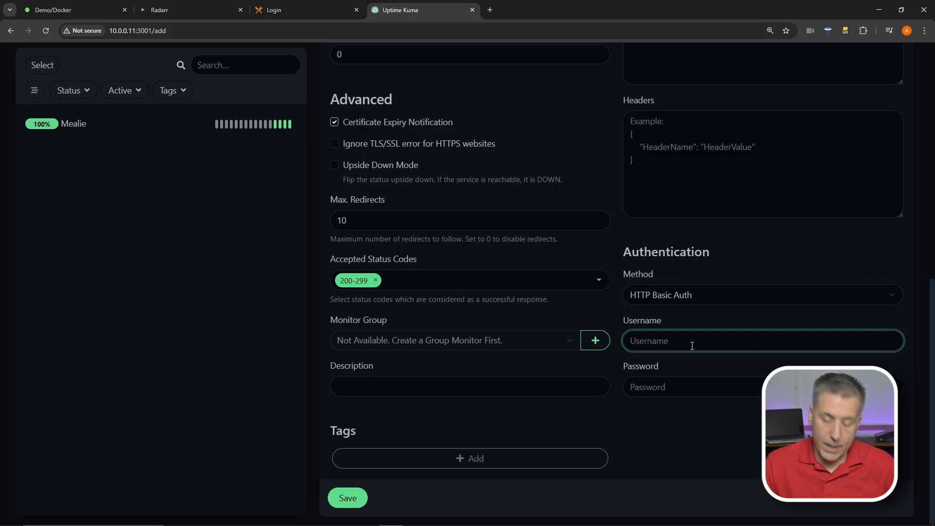
type("demo")
key("Tab")
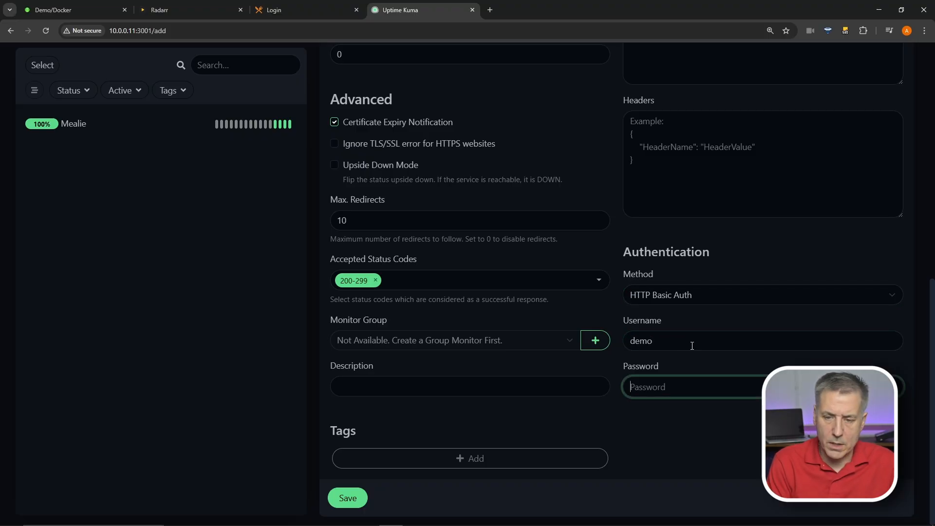
Enter the basic auth password, save Radarr, and view Mealie's dashboard
type("demo123")
left_click(342, 496)
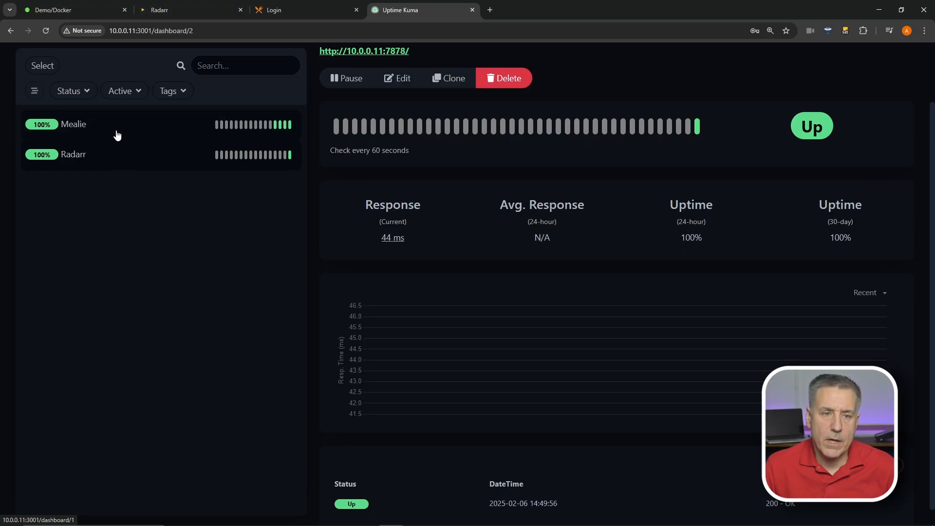
left_click(115, 131)
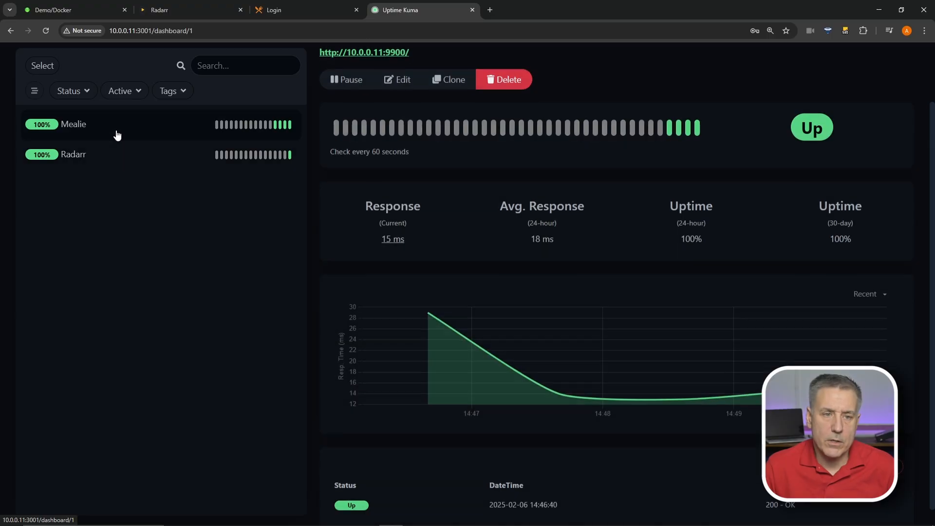
Open Radarr's settings, review its HTTP Basic Auth, and save them again
left_click(109, 164)
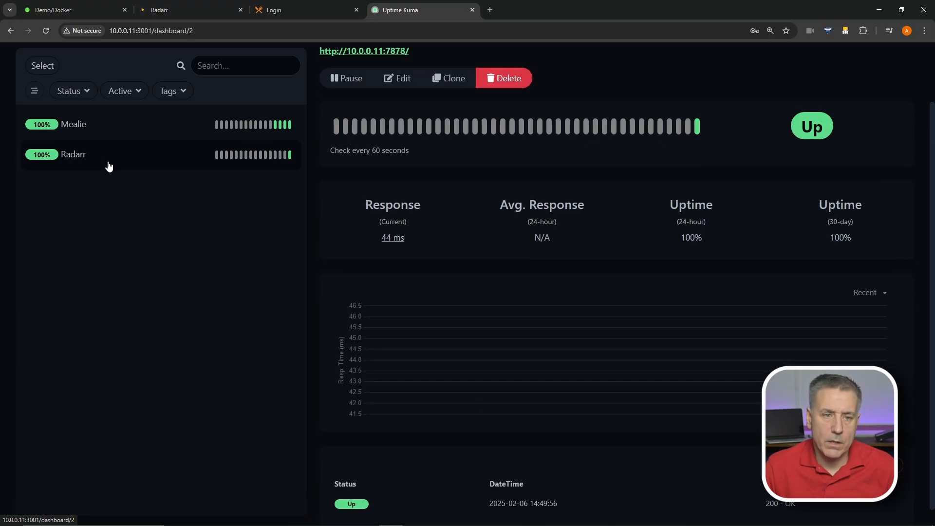
left_click(404, 79)
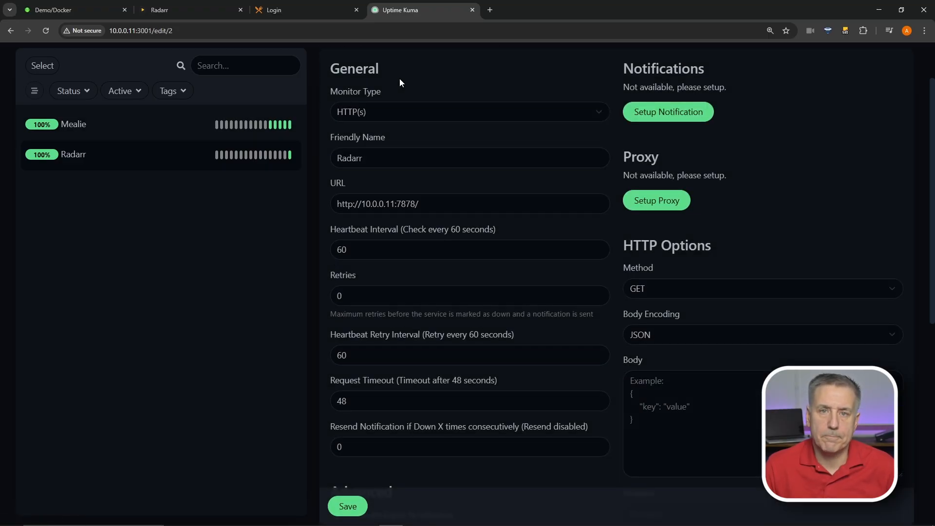
scroll(486, 243, "down", 5)
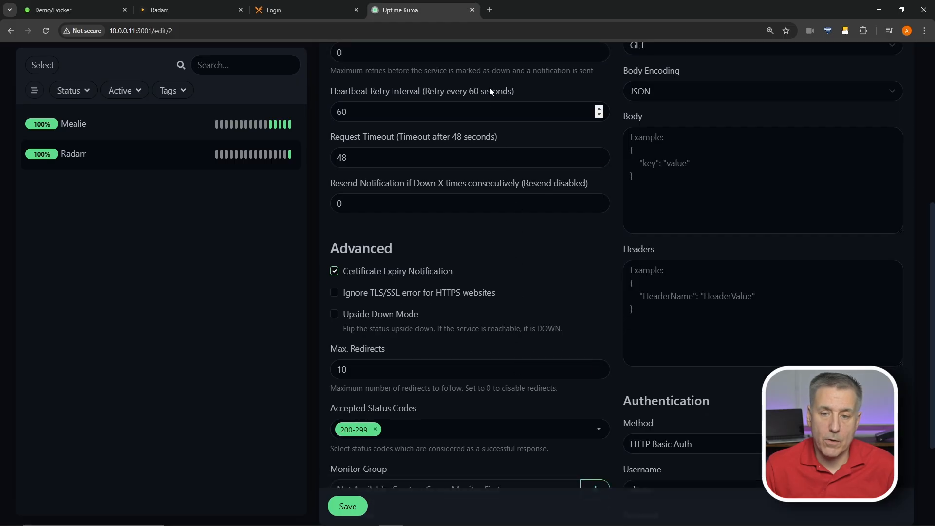
scroll(503, 294, "down", 3)
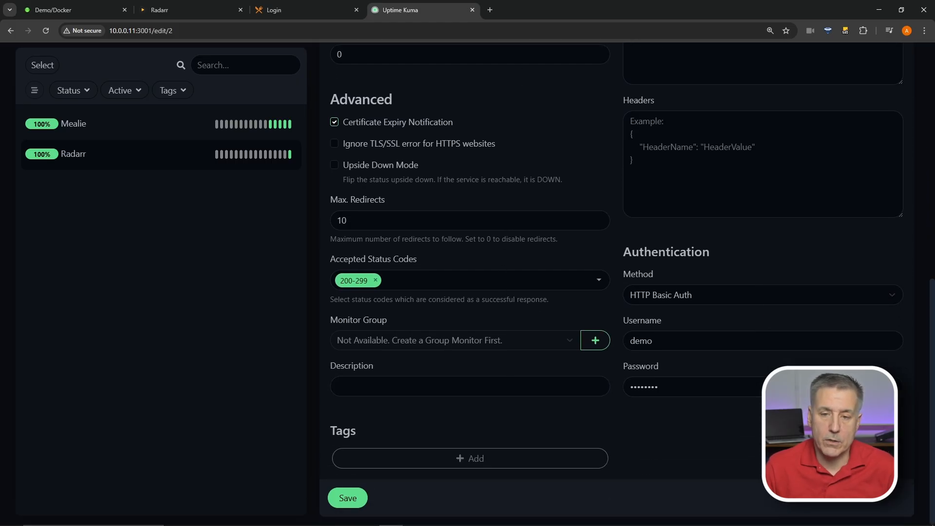
left_click(347, 498)
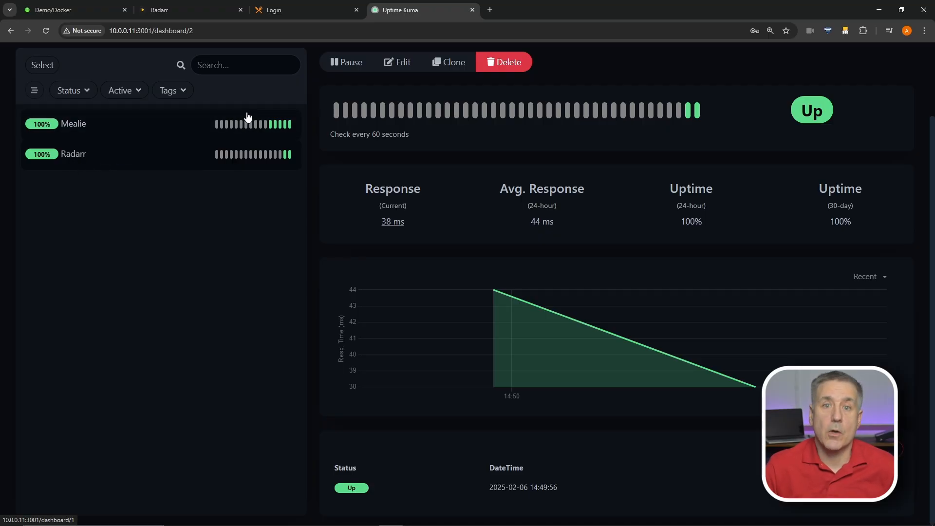
Clone the Radarr monitor and rename the copy 'Sonarr'
left_click(451, 71)
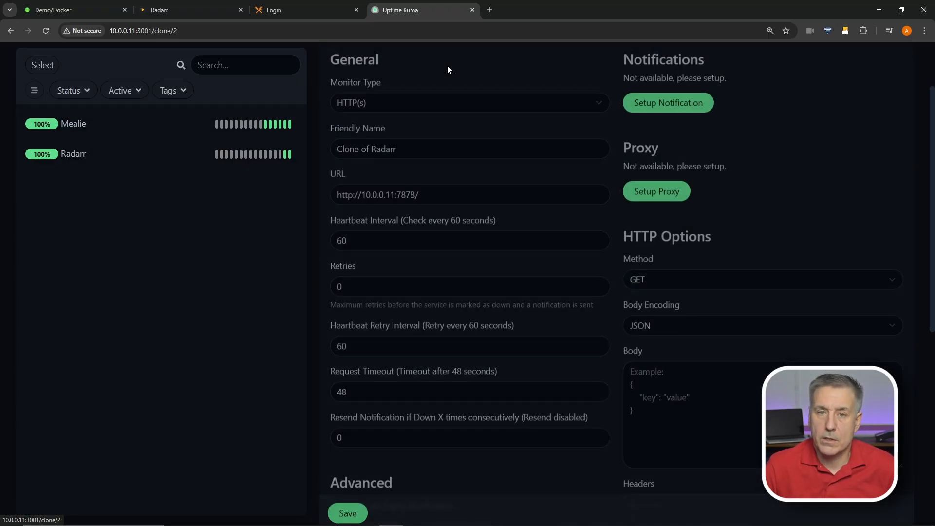
triple_click(392, 141)
type("Sona")
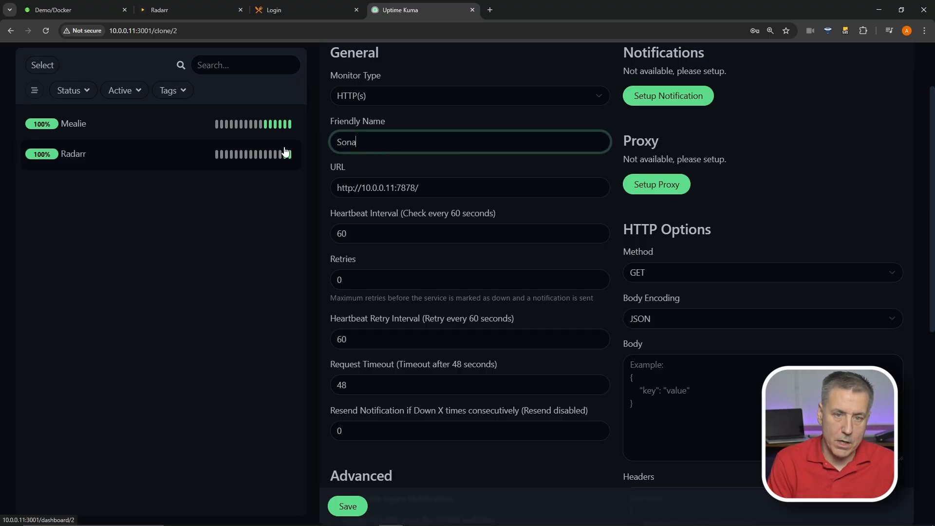
type("rr")
left_click(78, 14)
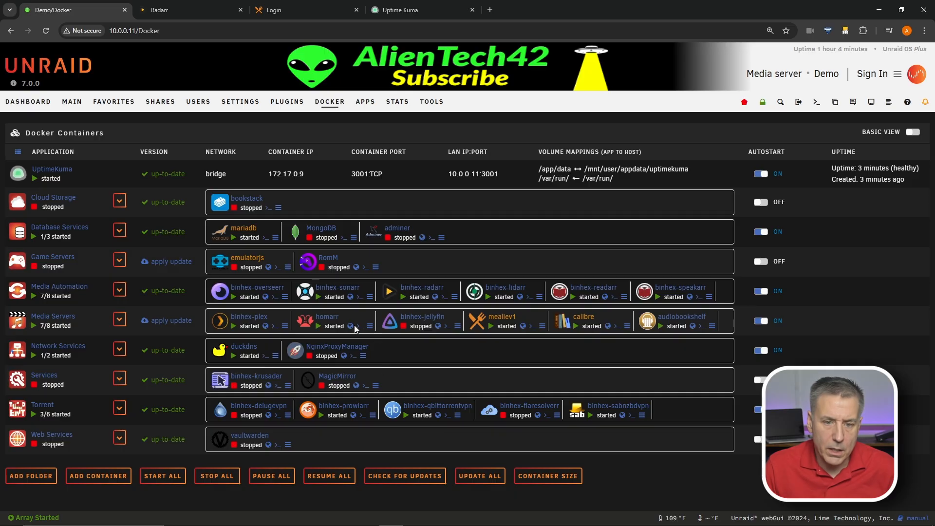
left_click(350, 297)
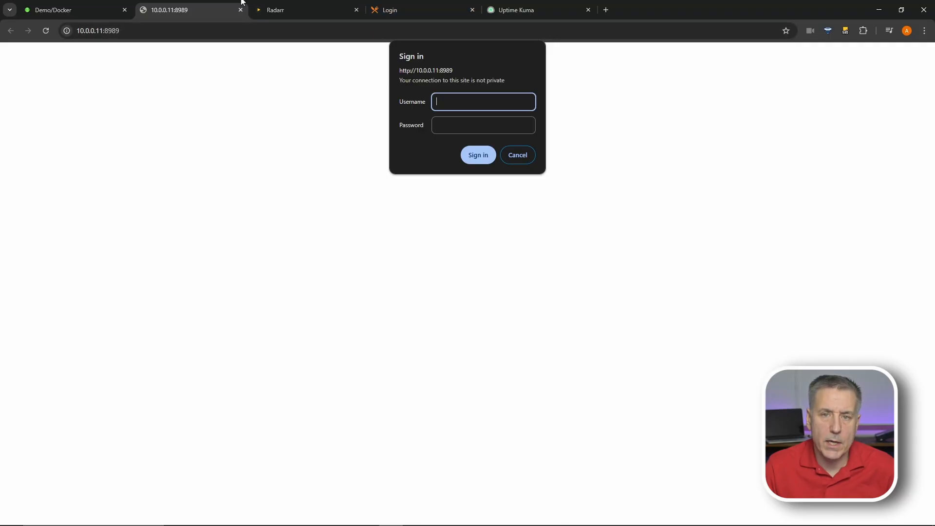
left_click(240, 9)
left_click(408, 11)
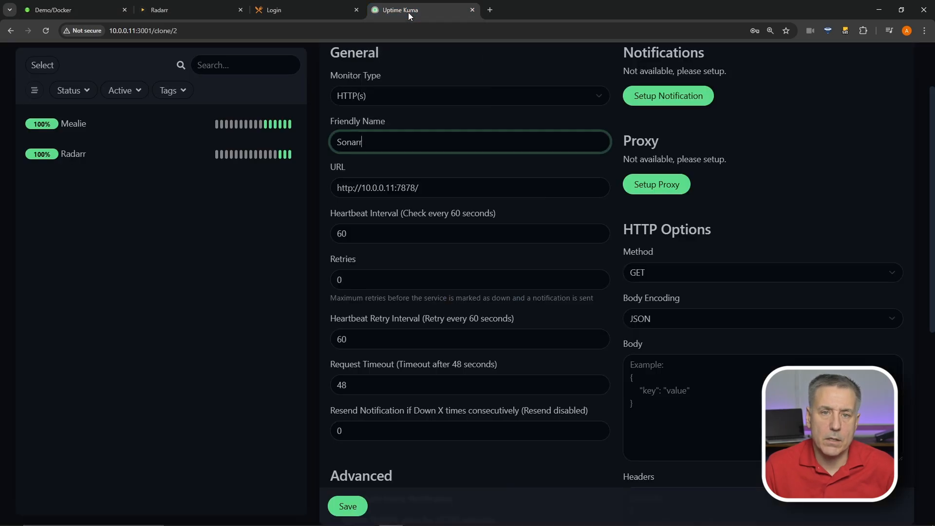
triple_click(331, 187)
type("http://10.0.0.11:8989/")
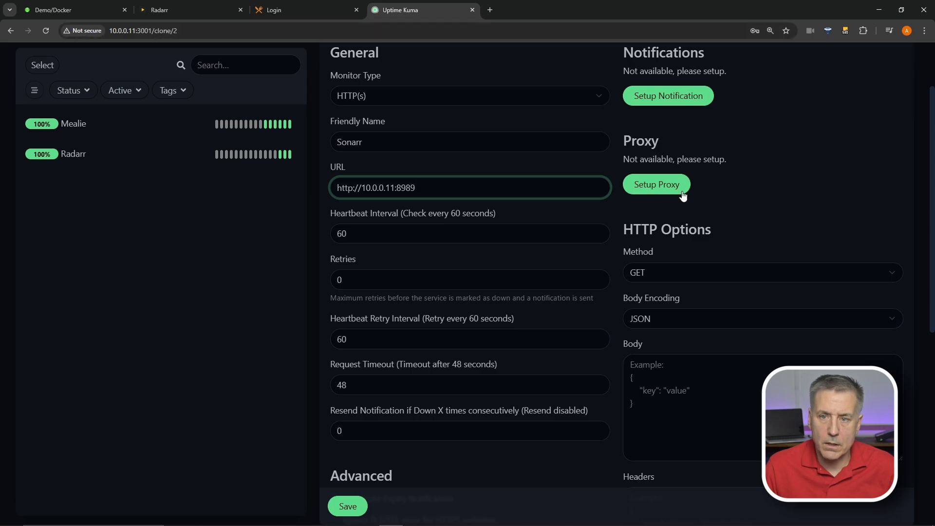
scroll(653, 239, "down", 7)
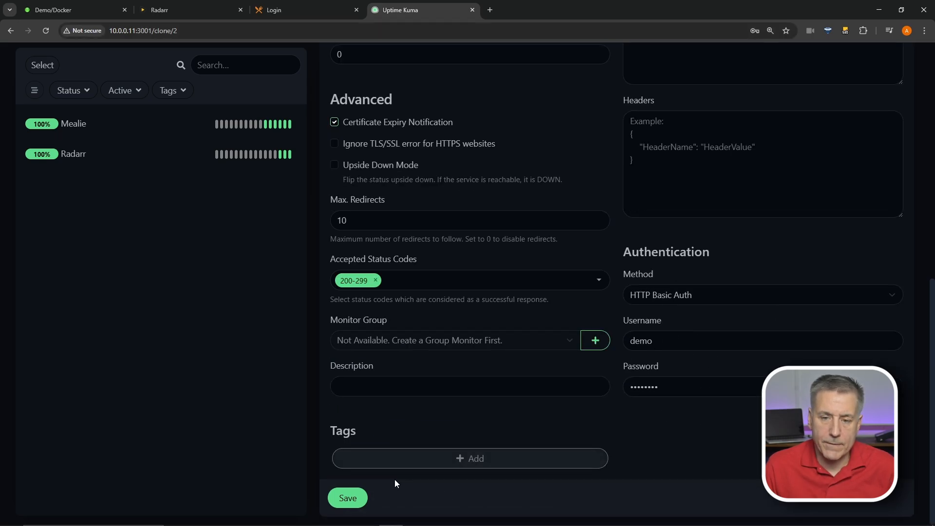
left_click(348, 497)
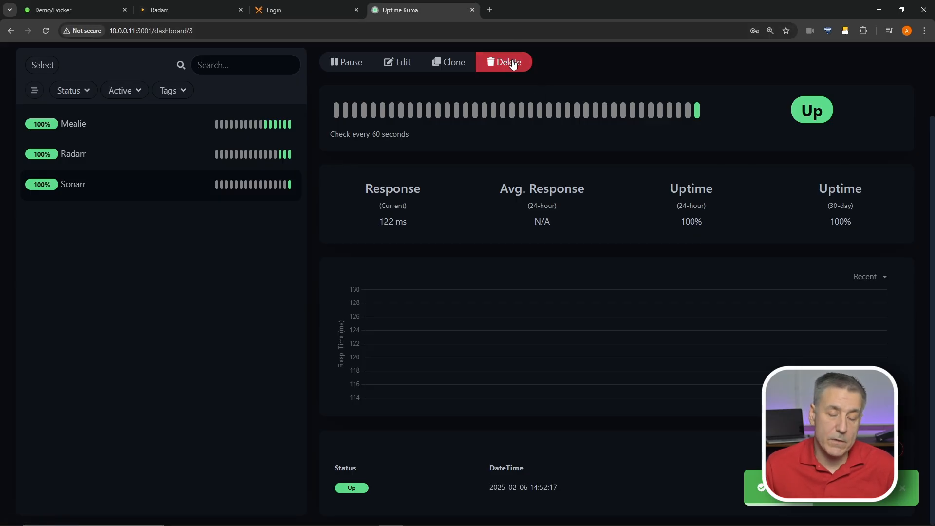
Check Radarr's status, then open a blank HTTP(s) Add New Monitor form
left_click(161, 155)
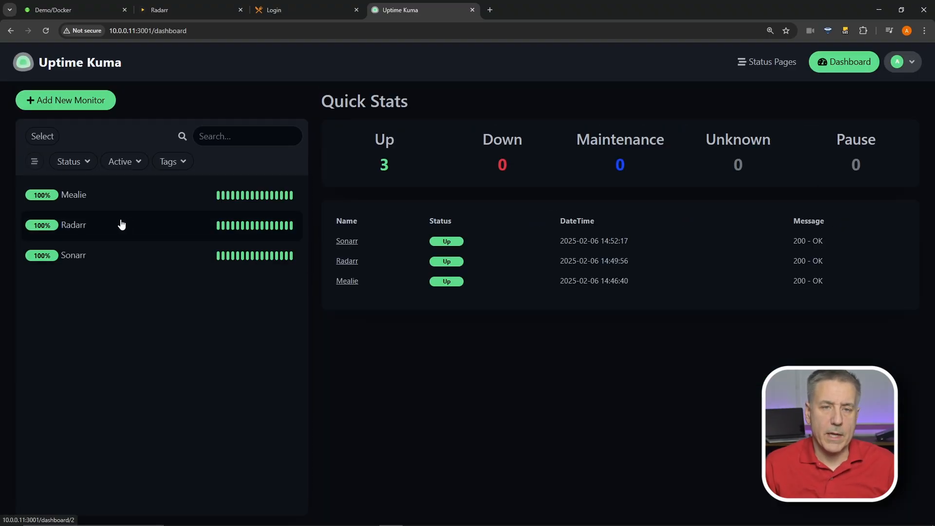
left_click(61, 106)
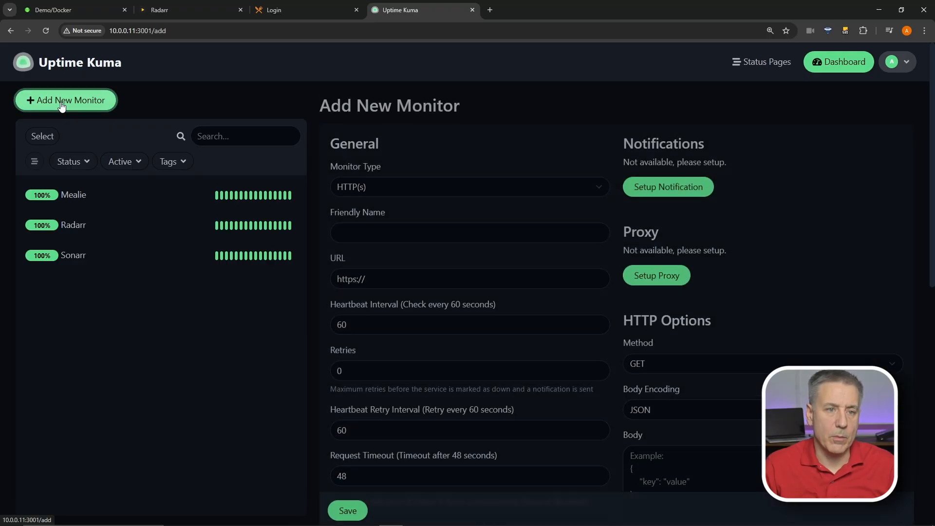
Switch the new monitor's type to MySQL/MariaDB and name it ROMM
left_click(399, 181)
scroll(393, 380, "down", 1)
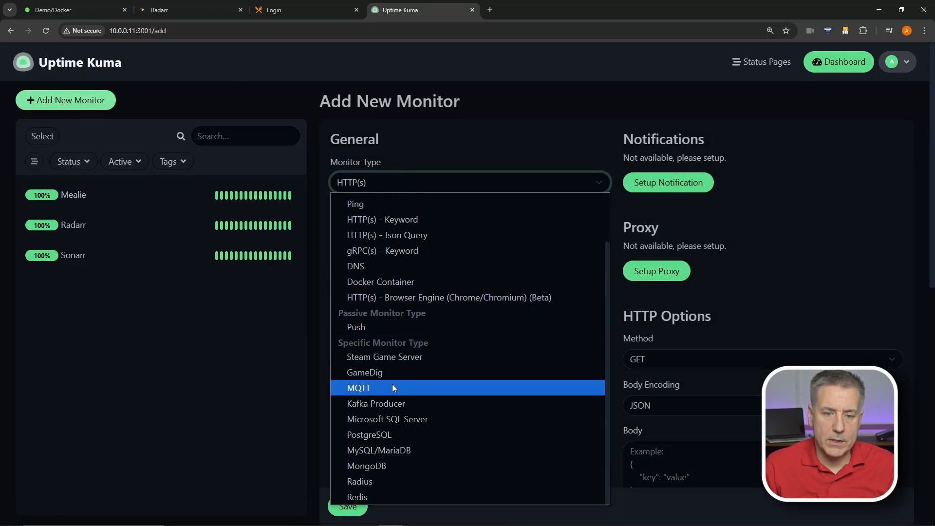
left_click(396, 450)
left_click(383, 228)
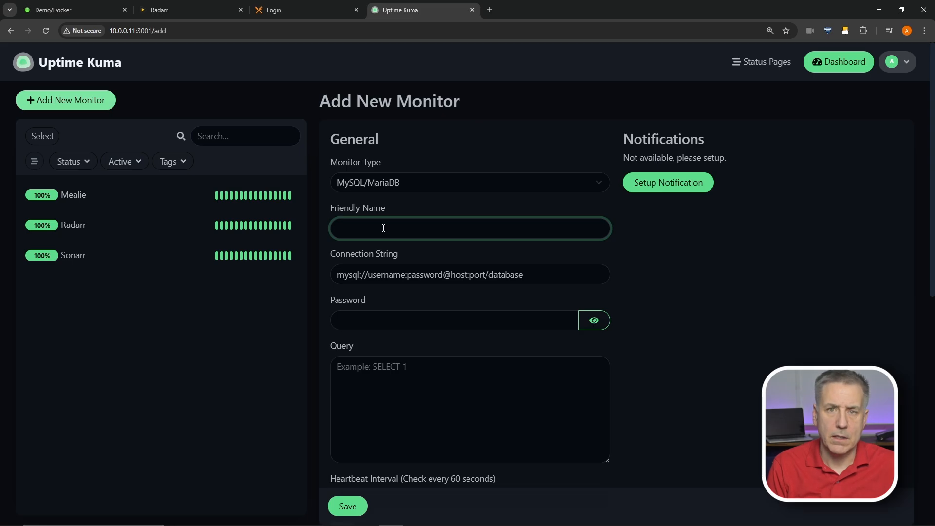
type("ROMM")
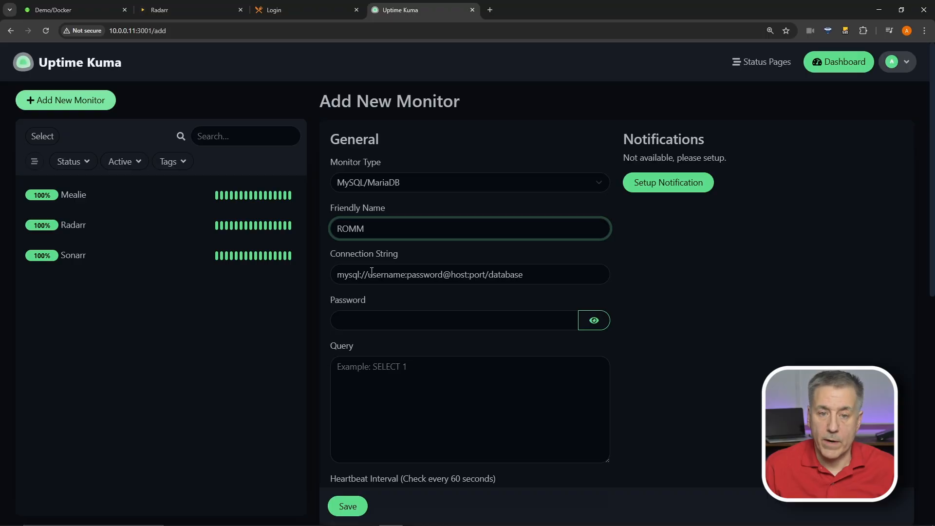
Remove the connection string's password placeholder and set its user to romm
left_click(372, 274)
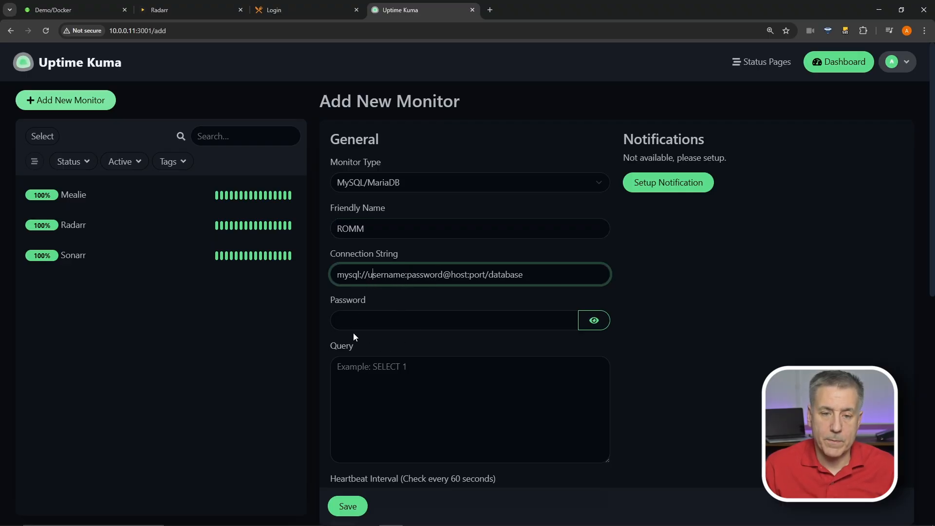
left_click_drag(412, 273, 428, 271)
key("BackSpace")
key("Delete")
key("BackSpace")
key("BackSpace")
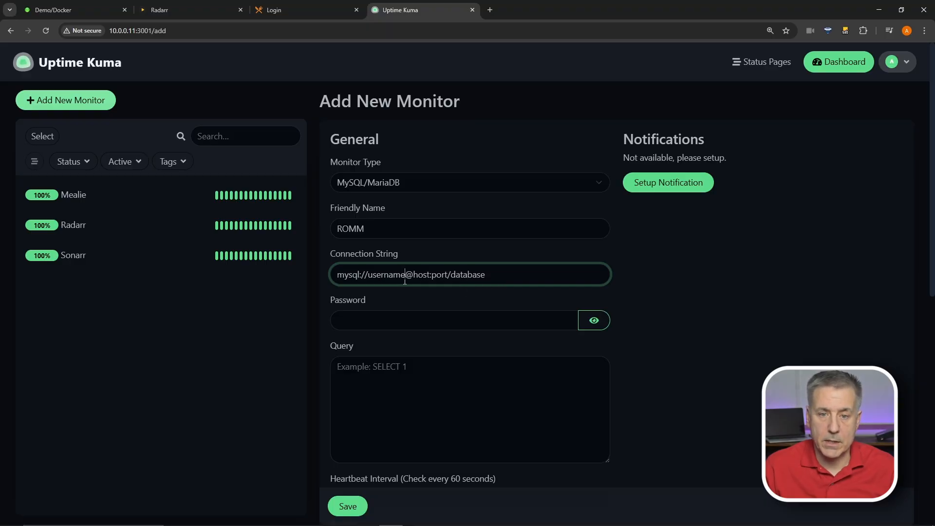
left_click(369, 265)
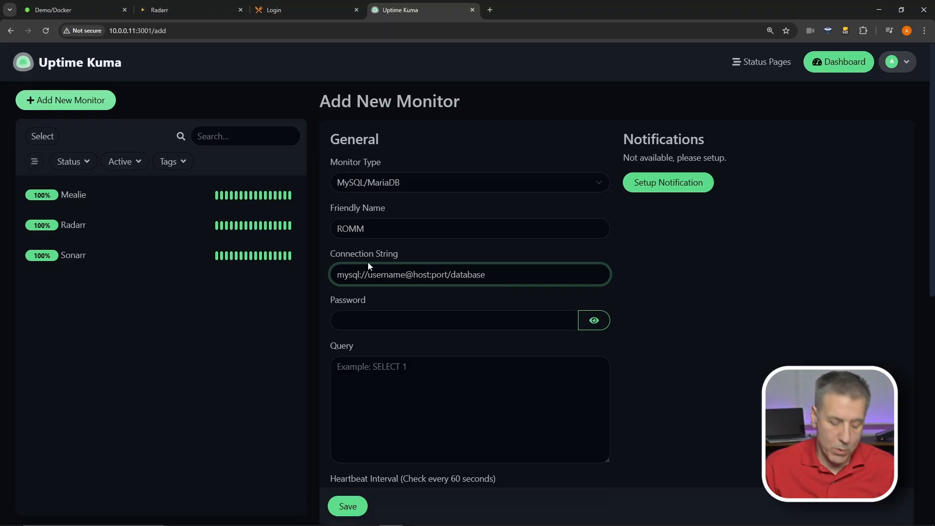
type("romm")
key("Delete")
key("Delete")
key("Delete")
key("Delete")
key("Delete")
key("Delete")
key("Delete")
key("Delete")
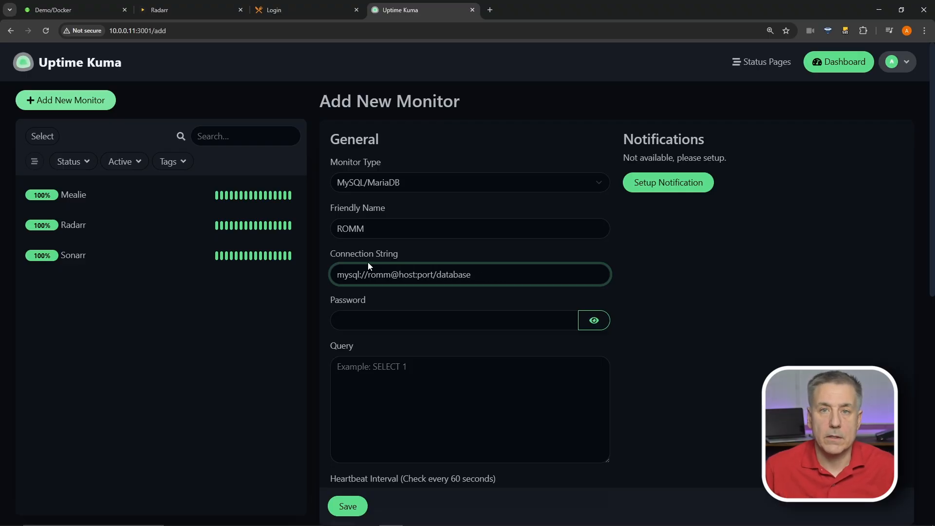
Put host 10.0.0.11, port 3306 and database romm into the connection string
key("Right")
type("10.0")
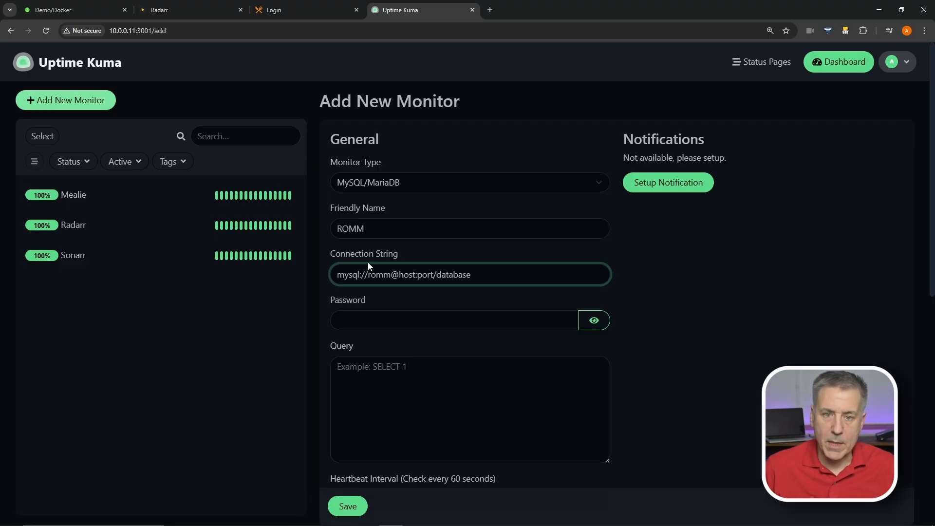
type(".0.11")
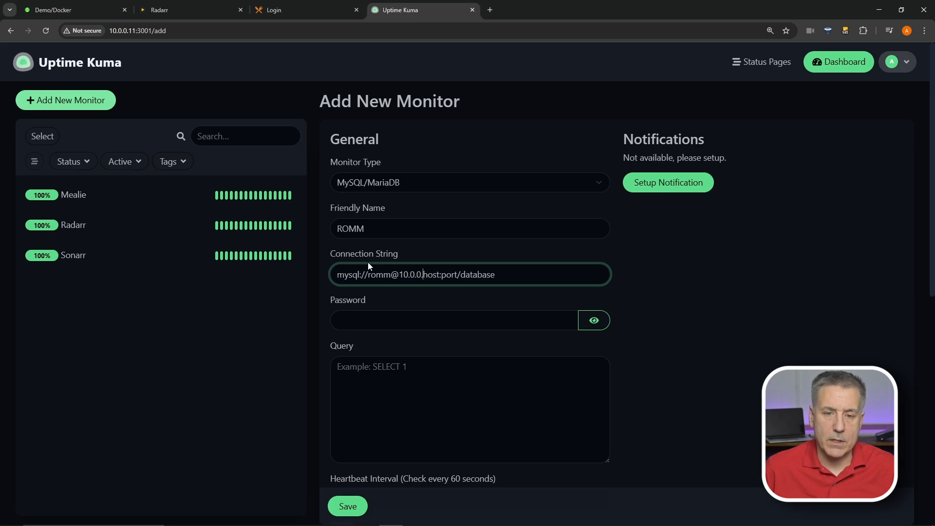
key("Delete")
key("Delete")
key("Delete")
key("Delete")
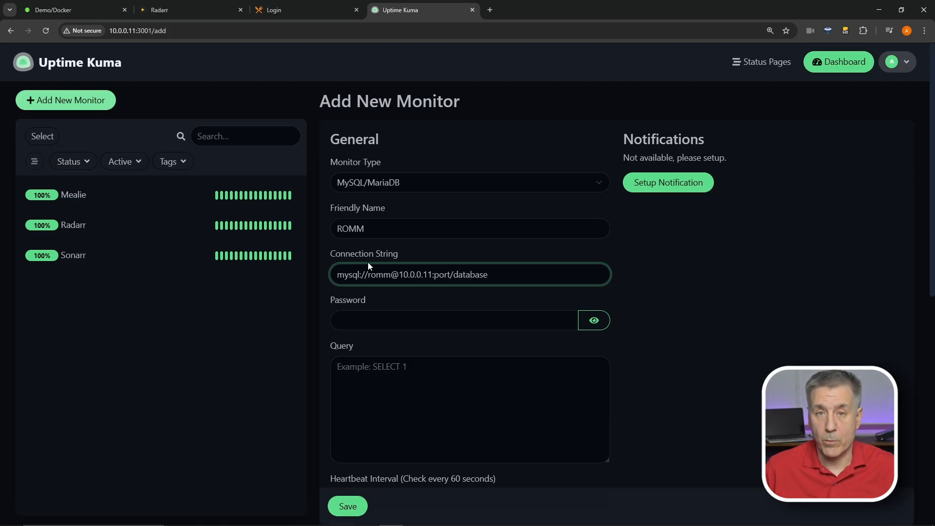
type("3306")
key("Delete")
key("Delete")
key("Delete")
key("Delete")
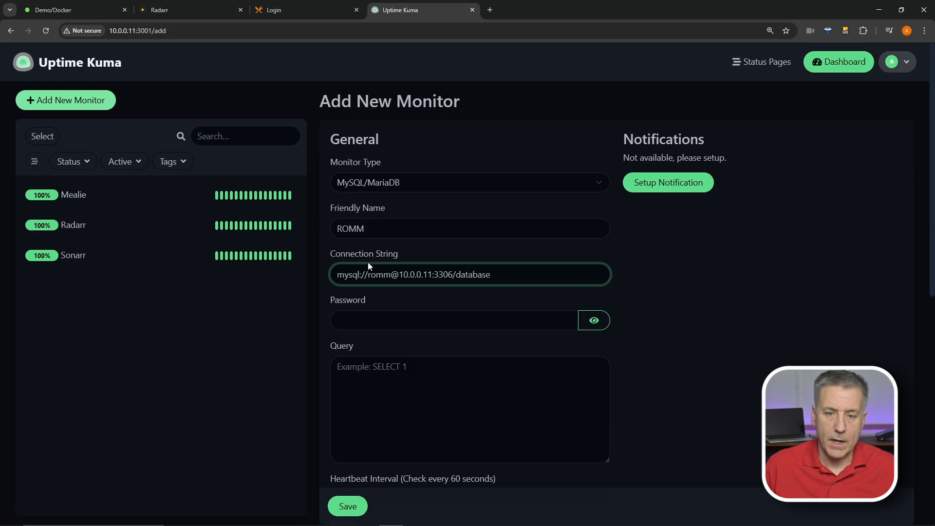
key("Delete")
key("Delete")
key("Delete")
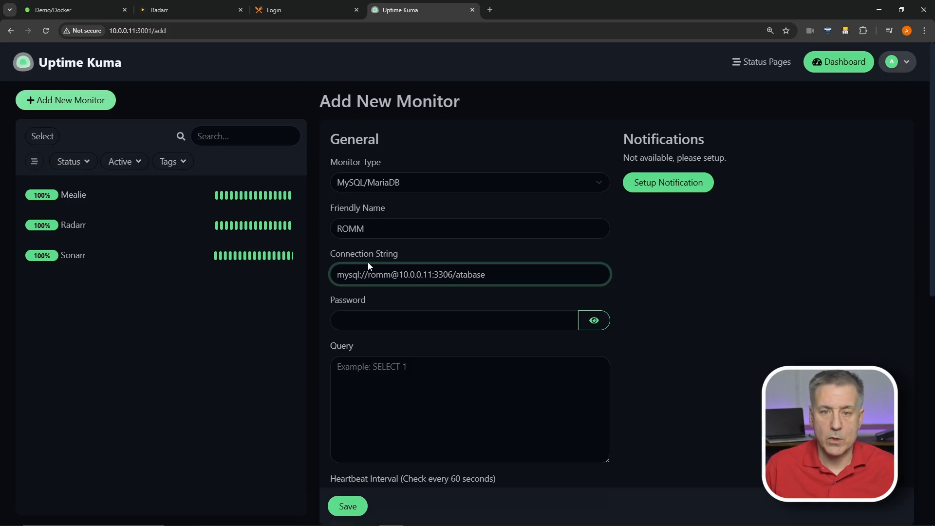
key("Delete")
key("Delete")
key("Delete")
key("Delete")
key("Delete")
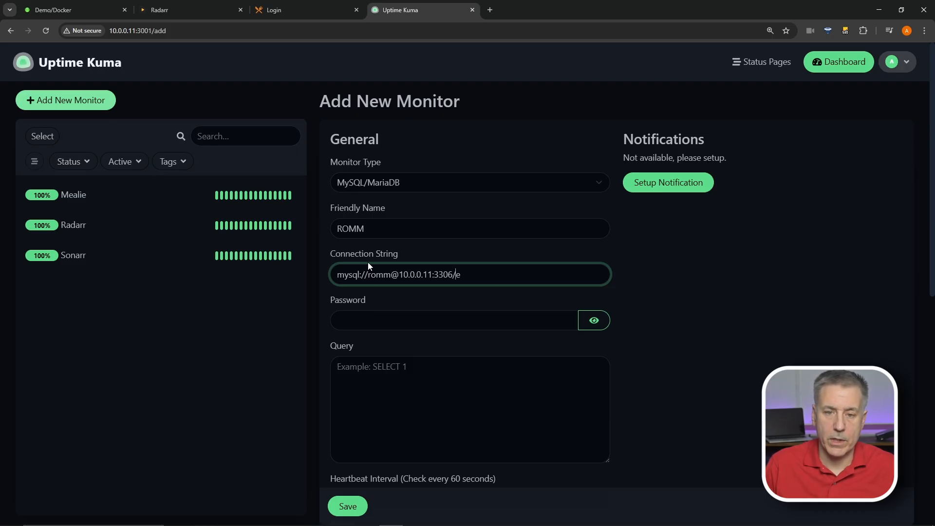
type("romm")
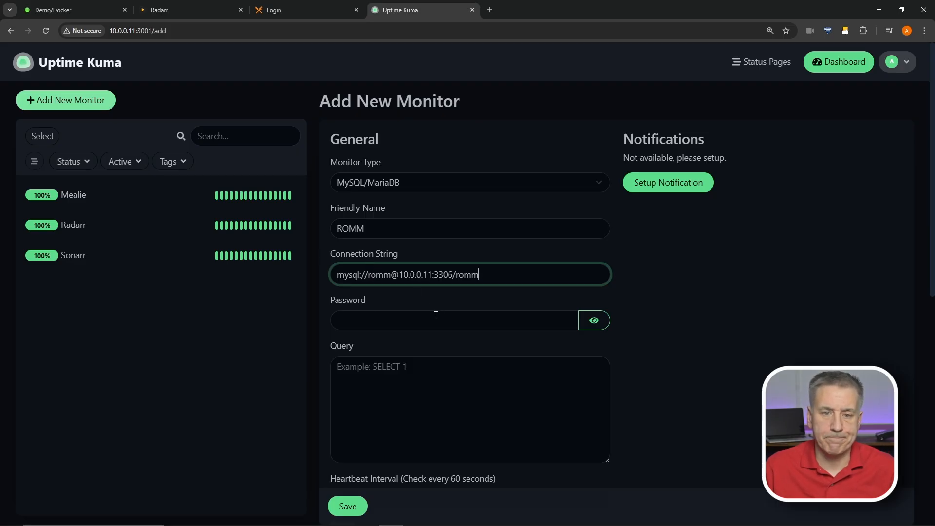
Paste the database password and enter the health-check query SELECT 1
left_click(372, 320)
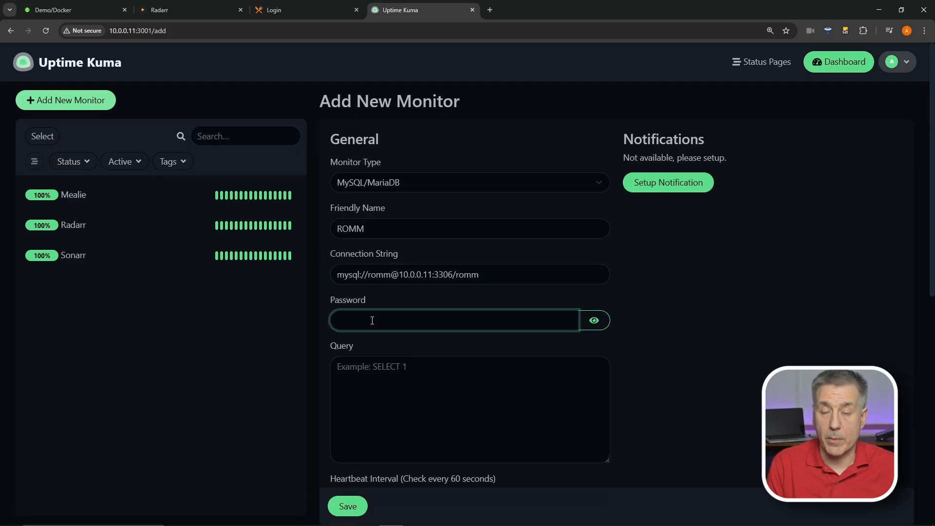
key("ctrl+v")
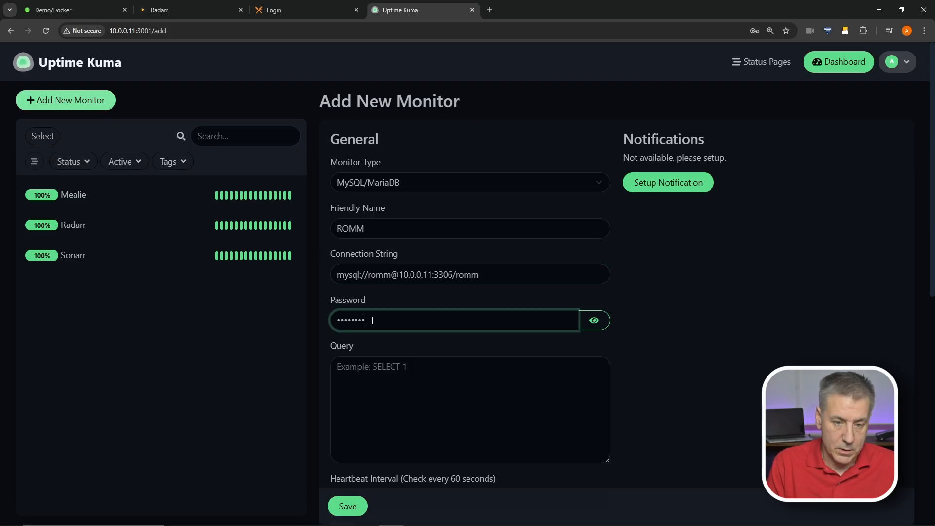
left_click(413, 369)
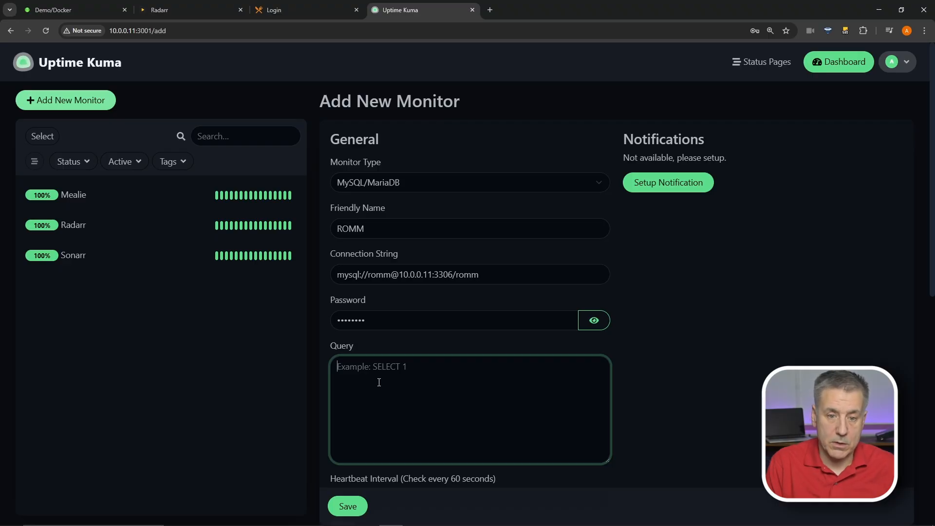
type("SELECT 1")
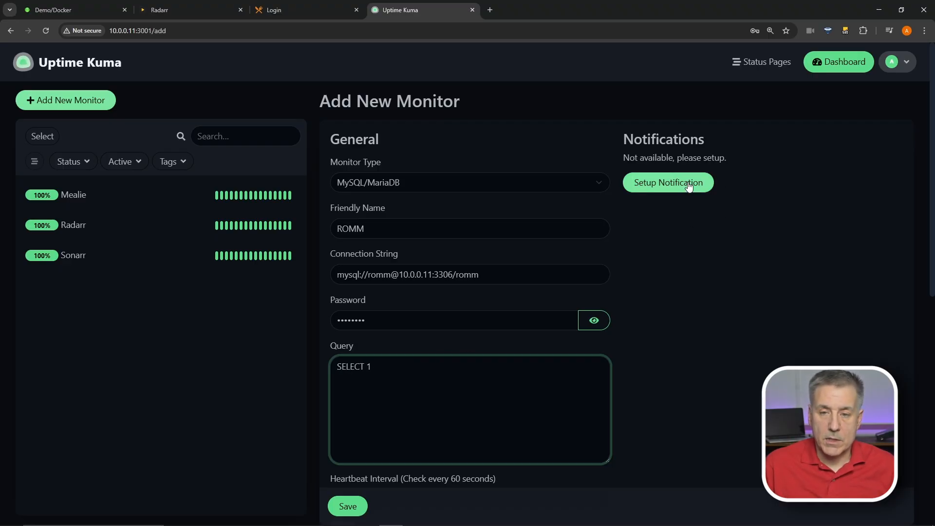
Describe the monitor as Romm-MariaDB and save the ROMM monitor
scroll(518, 267, "down", 1)
scroll(518, 267, "down", 3)
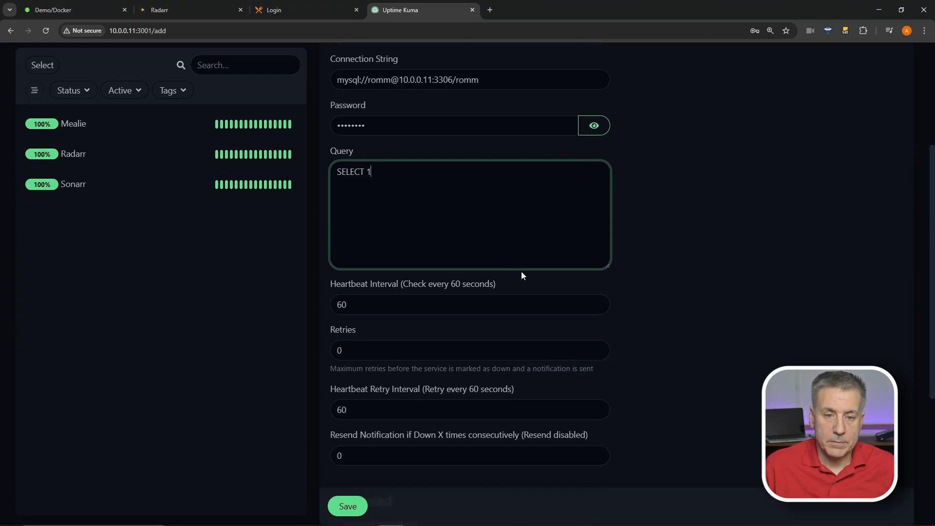
scroll(369, 288, "down", 2)
scroll(369, 288, "up", 1)
scroll(375, 256, "down", 4)
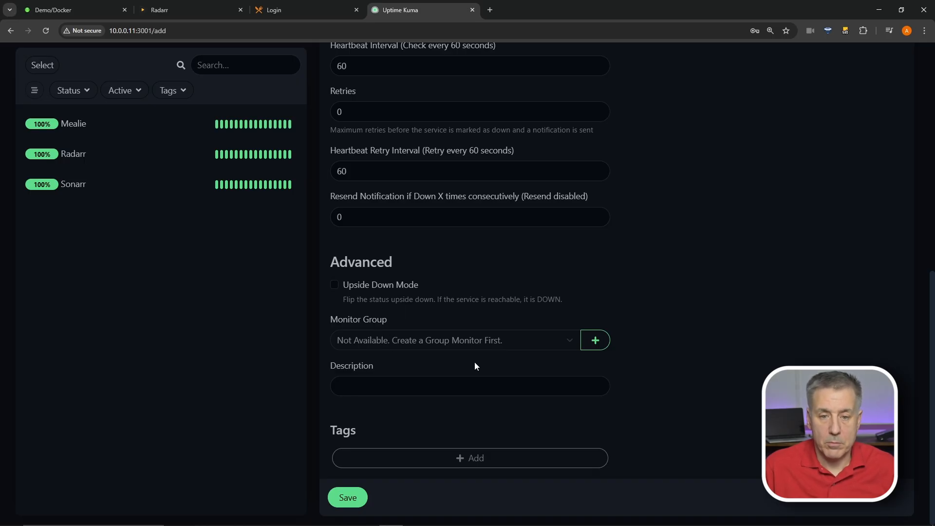
left_click(377, 388)
type("Romm")
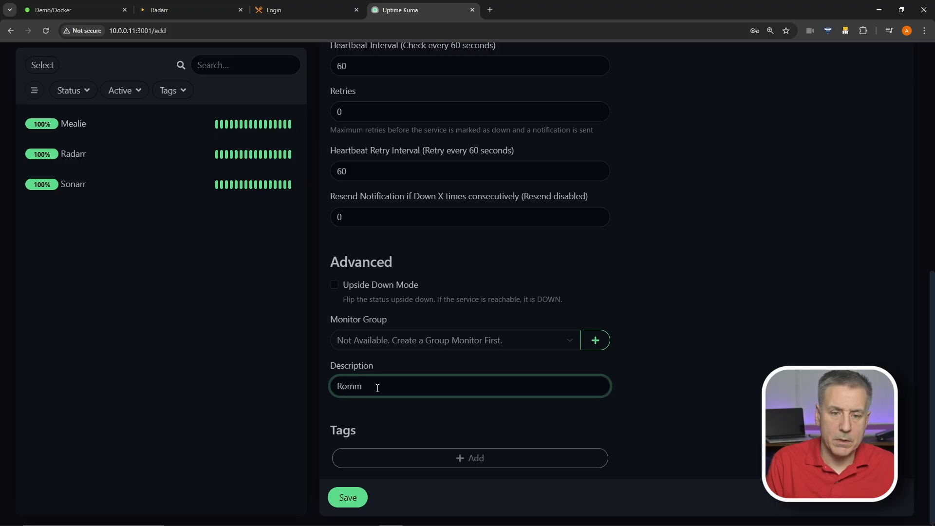
type("-")
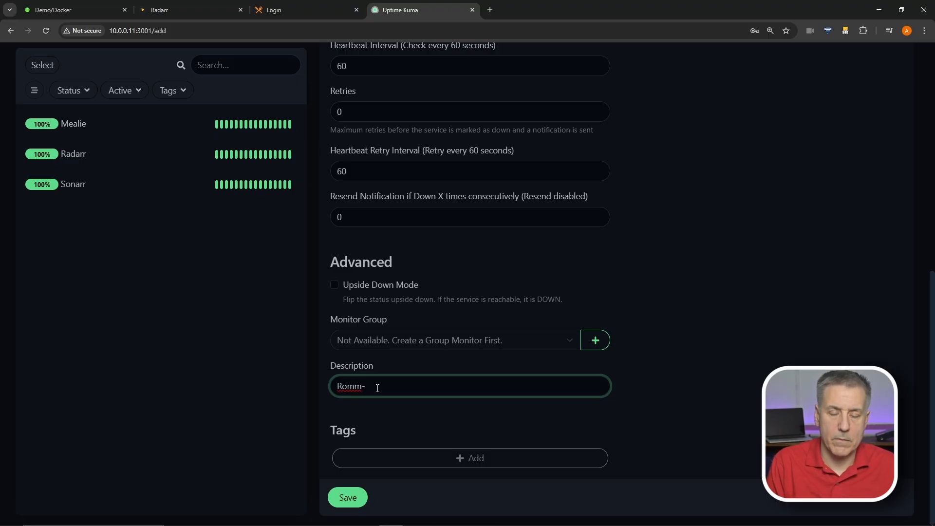
type("MariaDB")
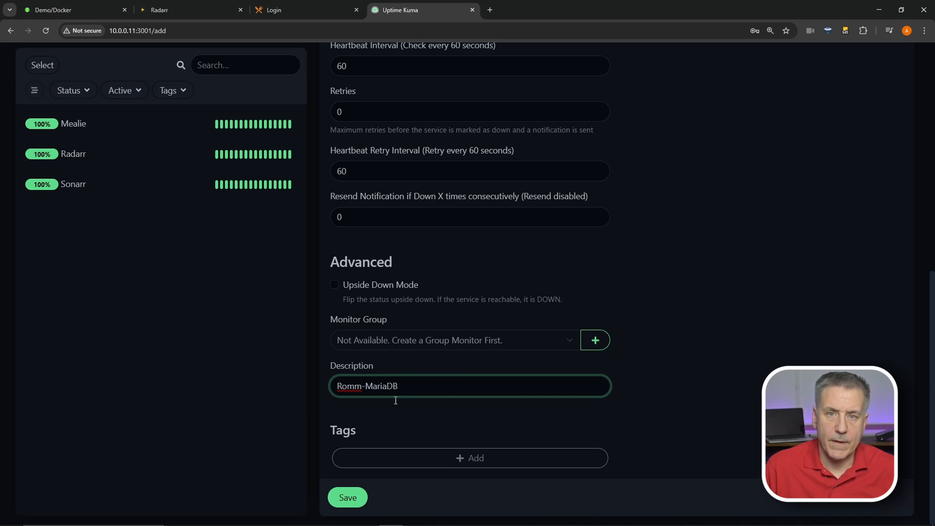
left_click(343, 498)
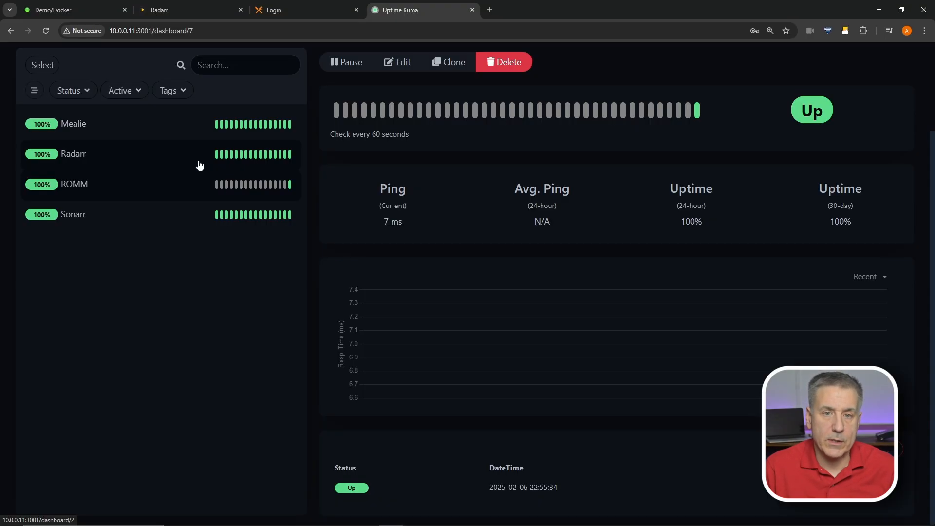
Start another monitor from the '+ Add New Monitor' button at the top
scroll(223, 154, "up", 1)
scroll(223, 154, "up", 3)
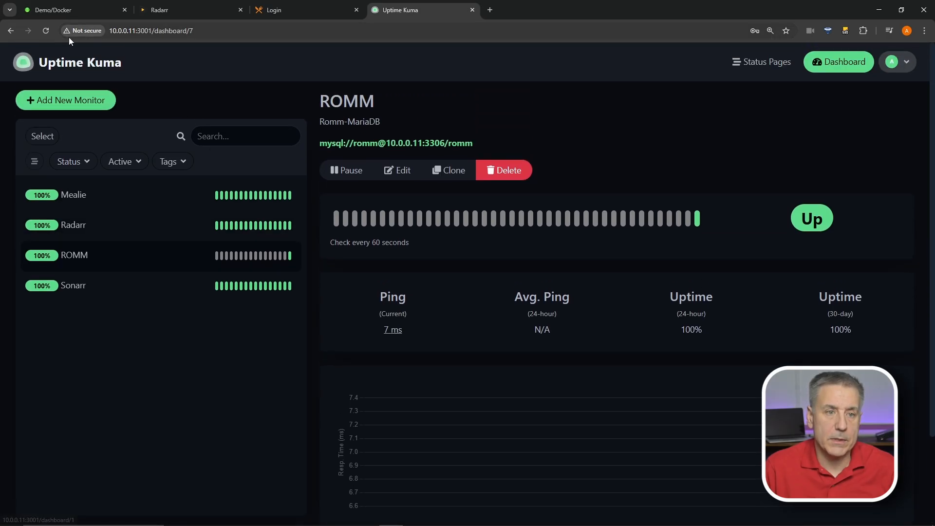
left_click(54, 106)
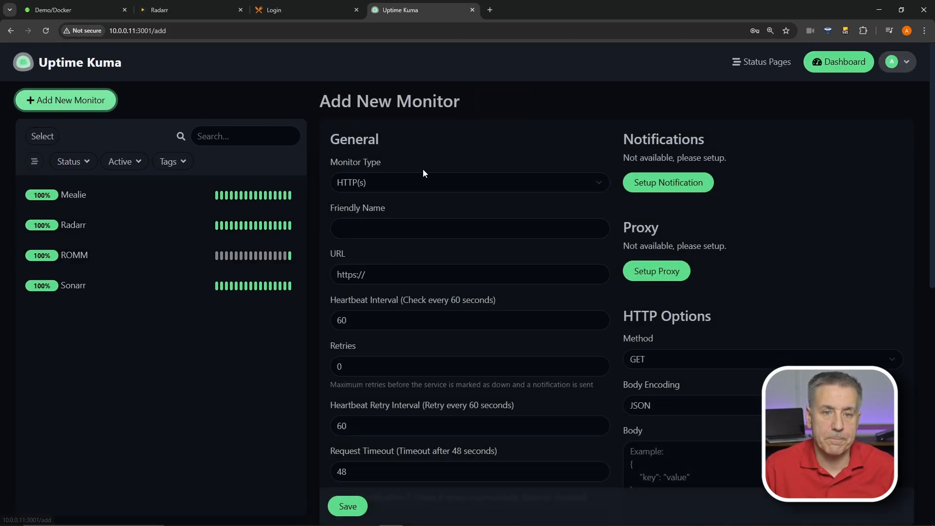
Make the new monitor a MySQL/MariaDB type named MariaDB
left_click(428, 180)
scroll(437, 246, "down", 1)
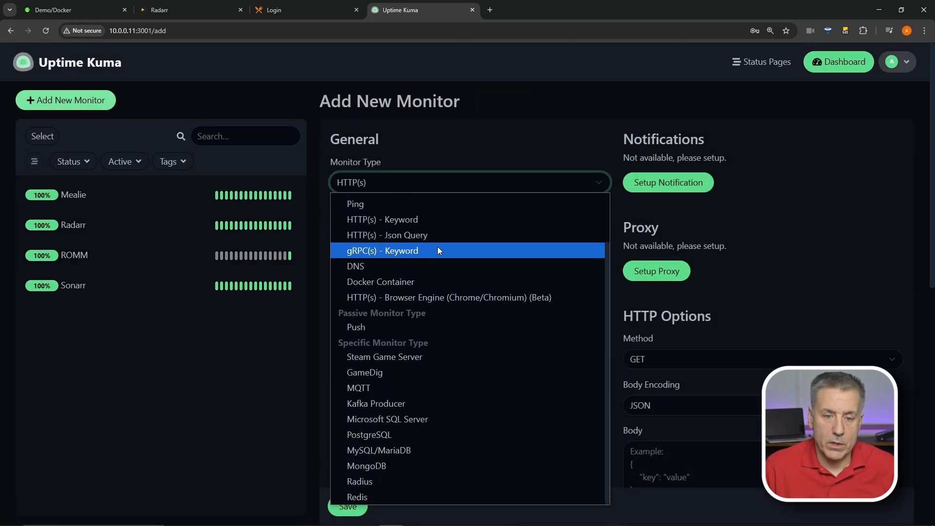
left_click(393, 445)
left_click(401, 226)
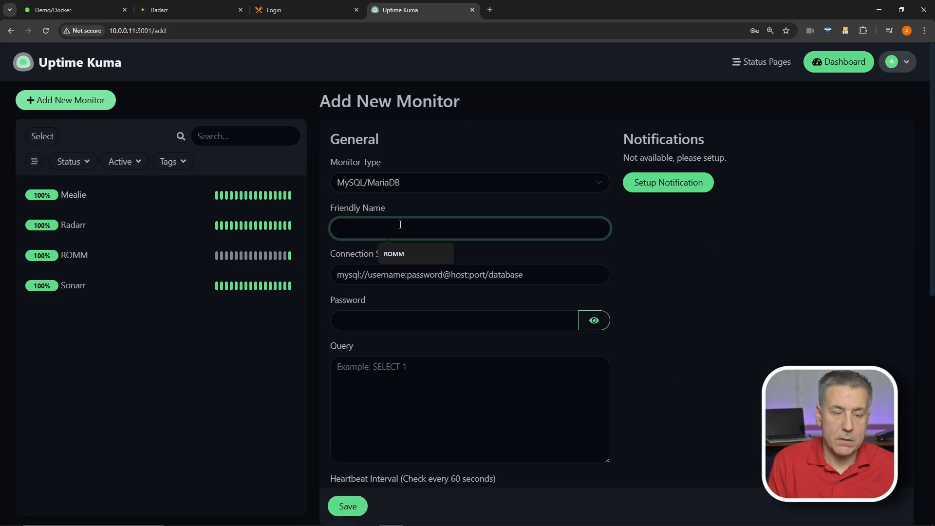
type("MariaDB")
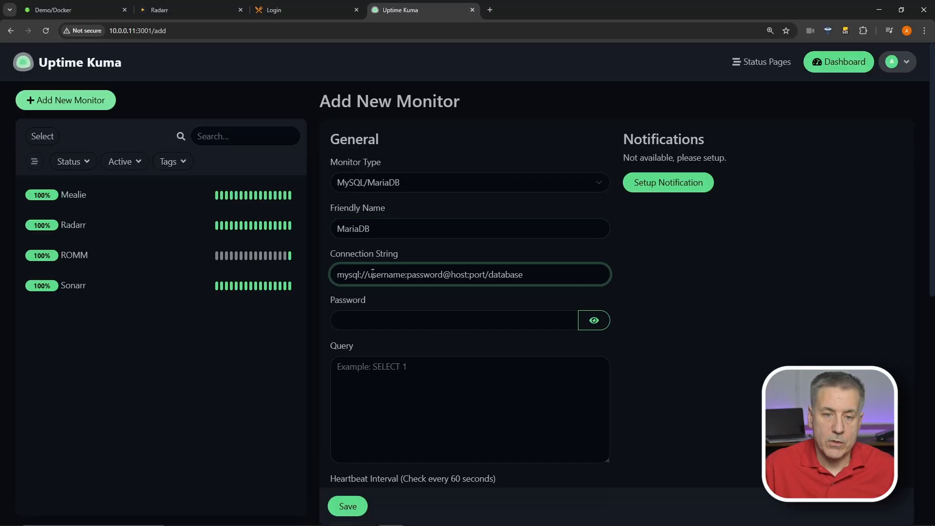
key("Delete")
key("Delete")
key("Delete")
key("Delete")
key("Delete")
key("Delete")
key("Delete")
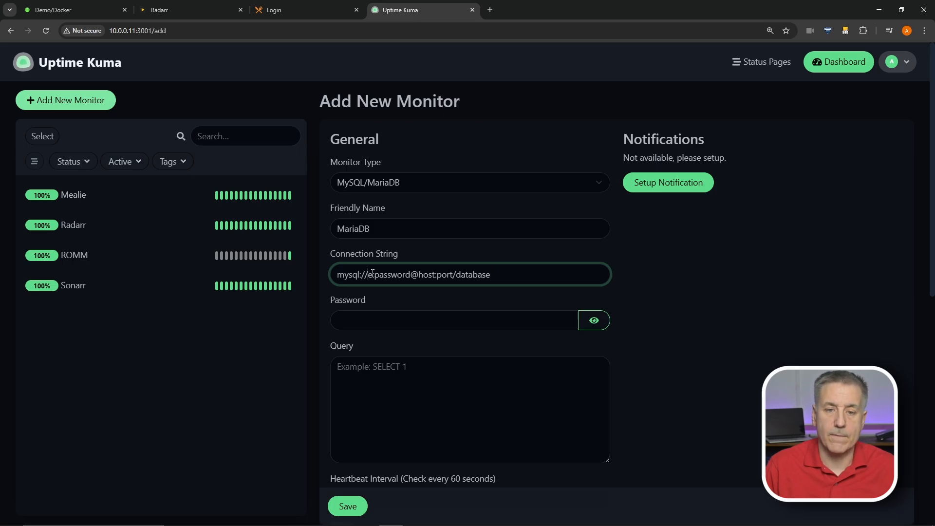
key("Delete")
type("root")
key("Delete")
key("Delete")
key("Delete")
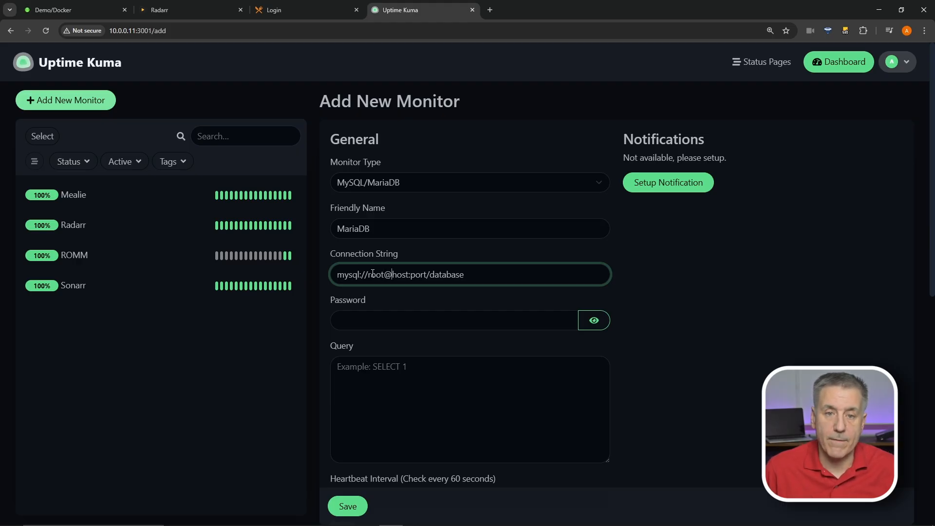
type("10.0.")
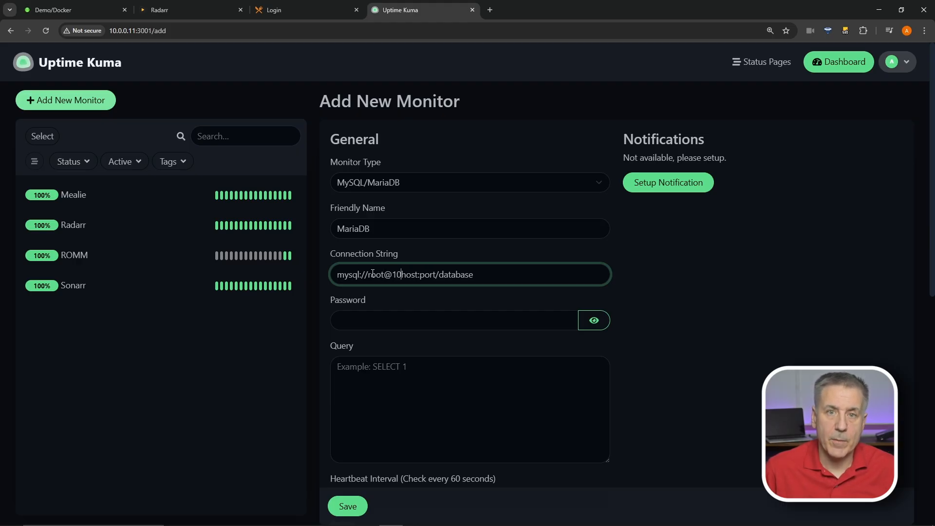
type("0.11")
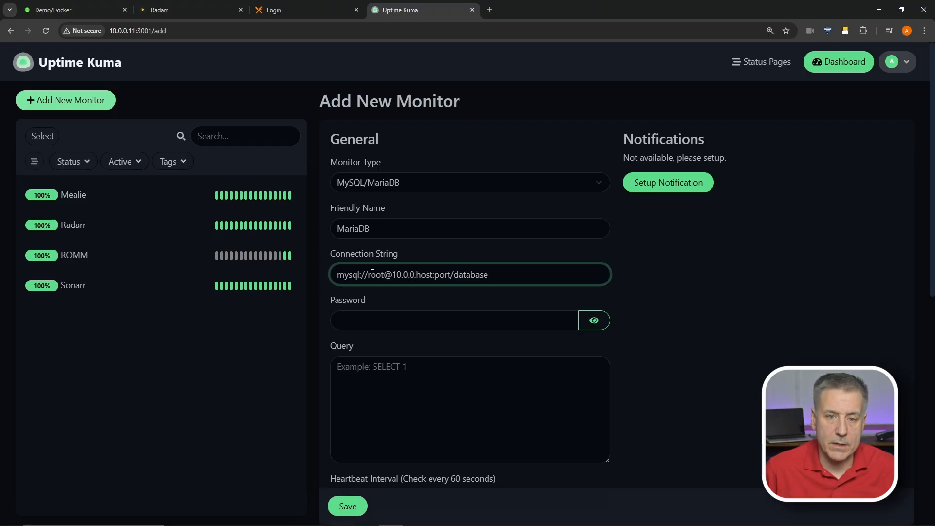
key("Delete")
key("Delete")
key("Delete")
key("Delete")
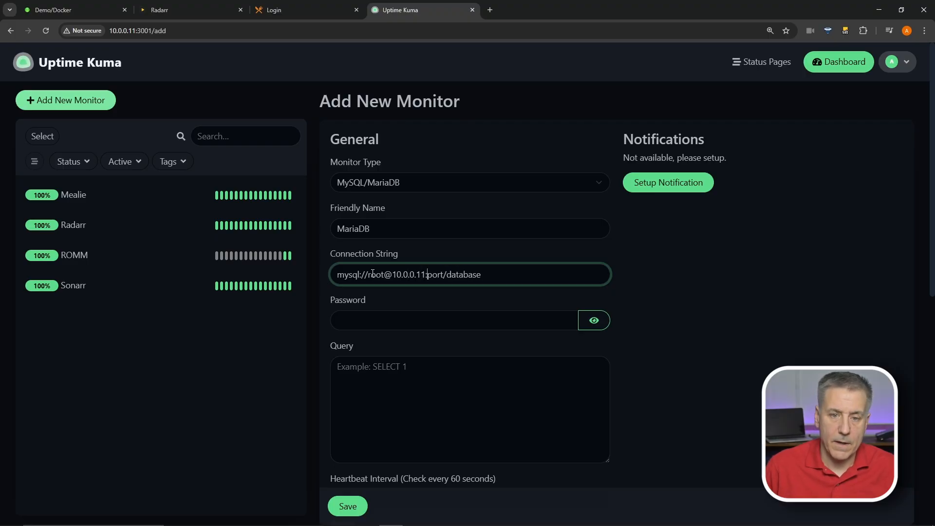
key("Right")
type("3306")
key("Delete")
key("Delete")
key("Delete")
key("Delete")
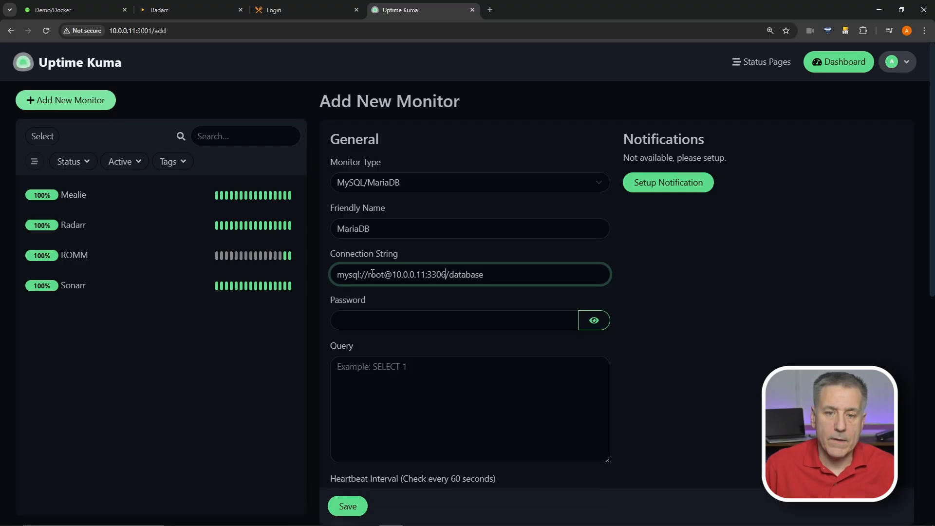
key("Delete")
key("Delete")
key("Delete")
key("Delete")
key("Delete")
key("Delete")
key("Delete")
key("Delete")
key("Delete")
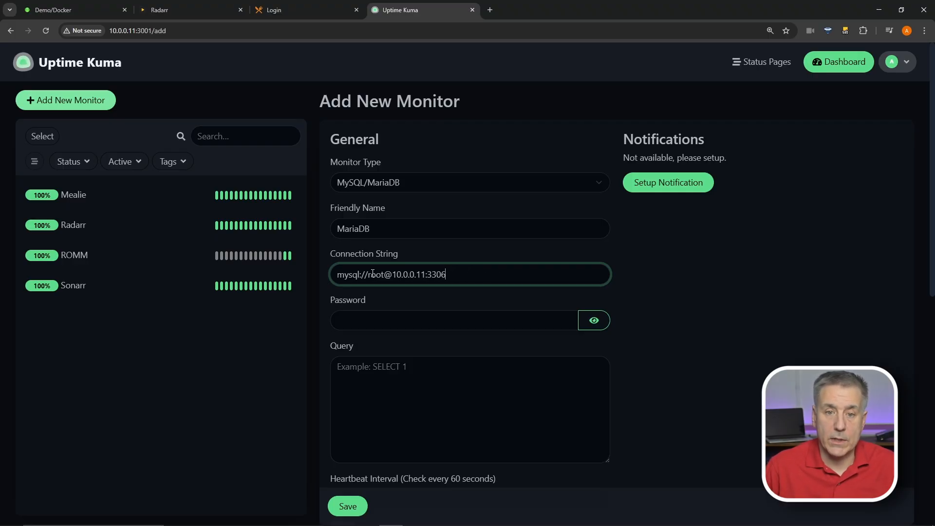
Enter the database password and the check query SELECT 1
left_click(358, 323)
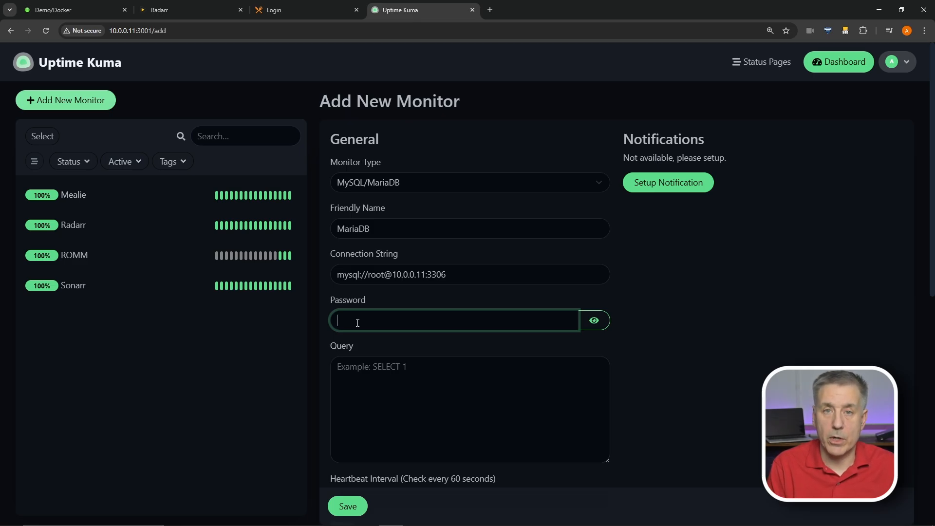
type("password")
left_click(409, 375)
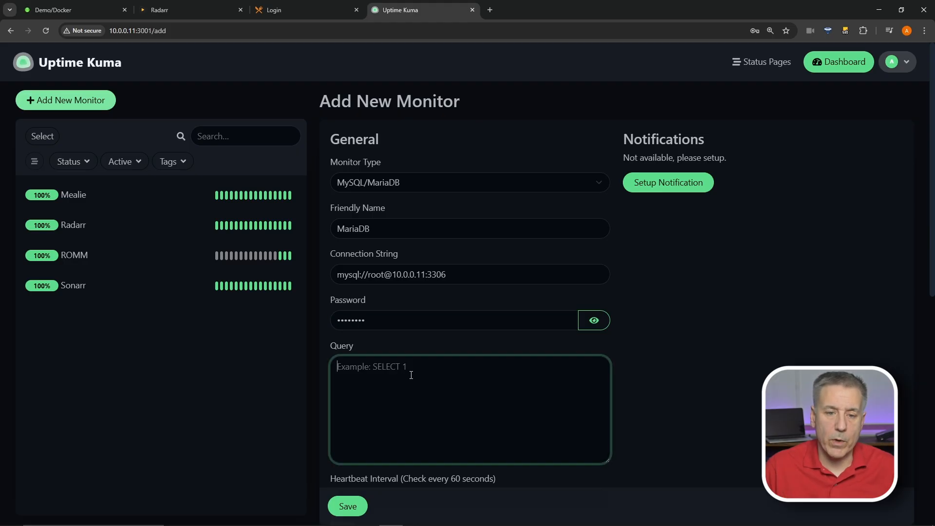
type("S")
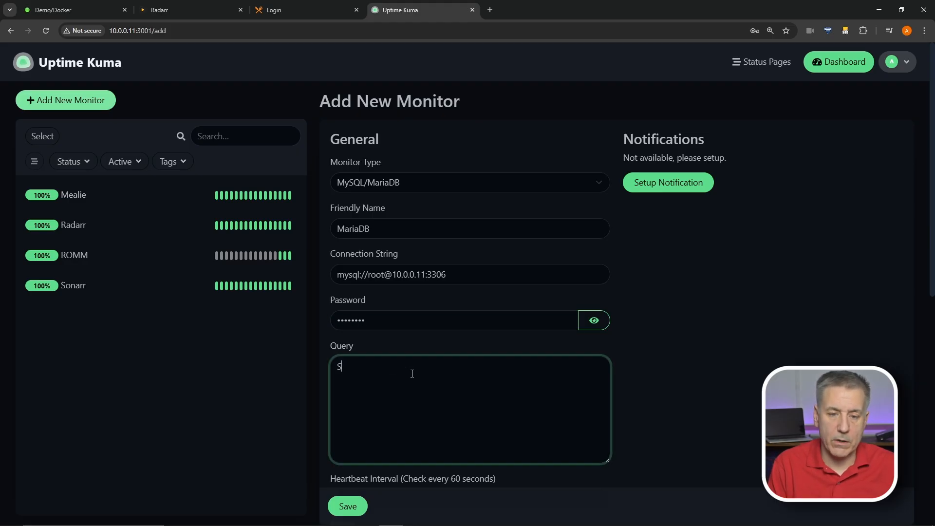
type("e")
key("BackSpace")
type("ELECT")
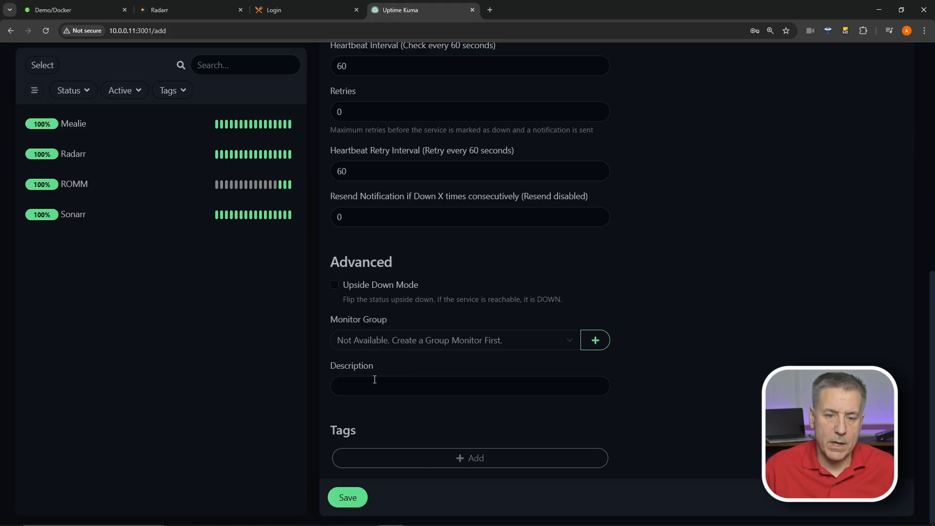
Give the monitor the description MariaDB and save it
left_click(362, 380)
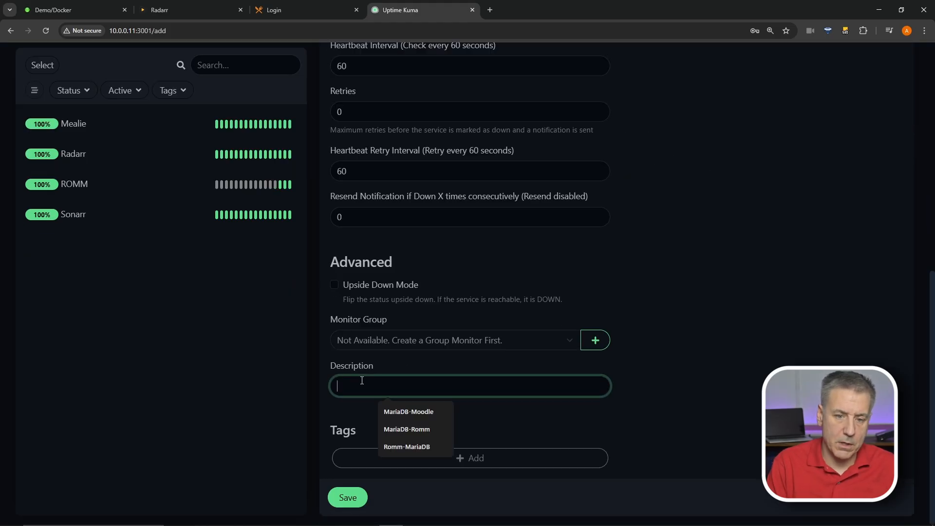
type("MariaDB")
left_click(348, 497)
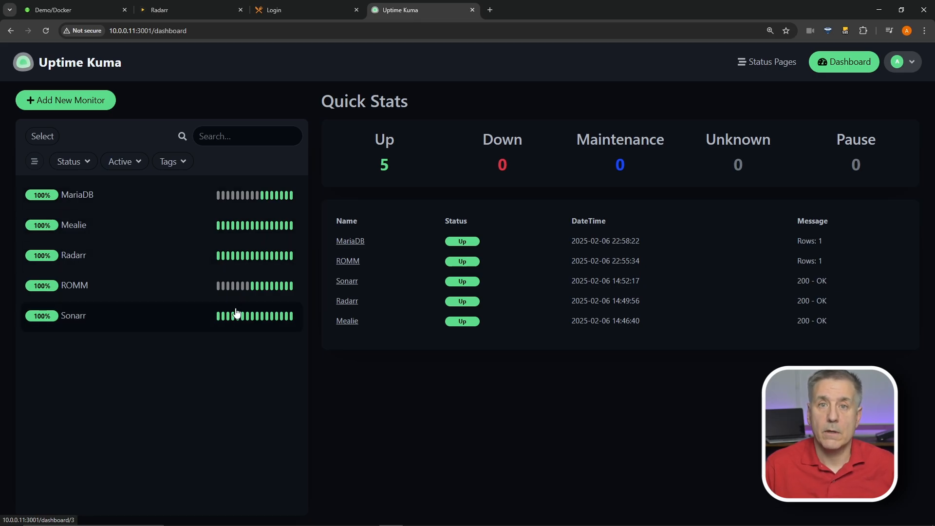
Open the MariaDB monitor's edit form and notification setup, then go to Status Pages
left_click(261, 205)
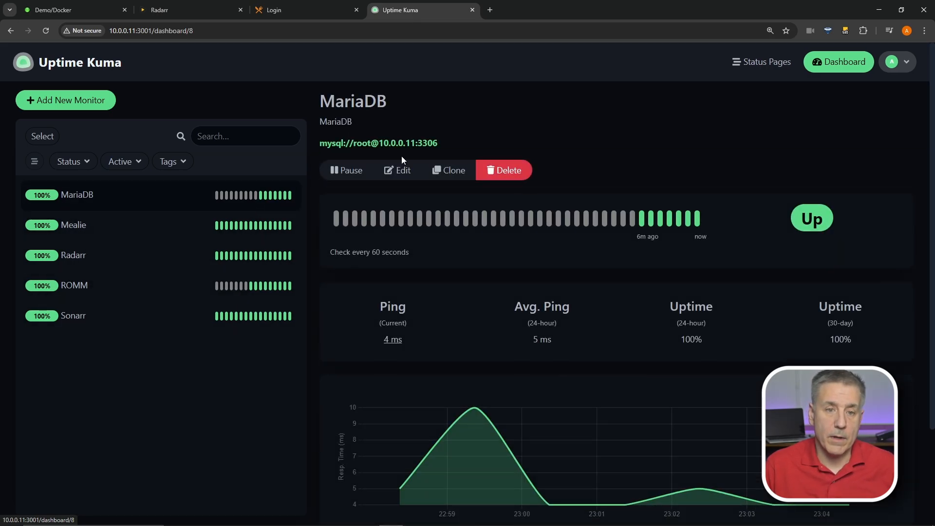
left_click(402, 172)
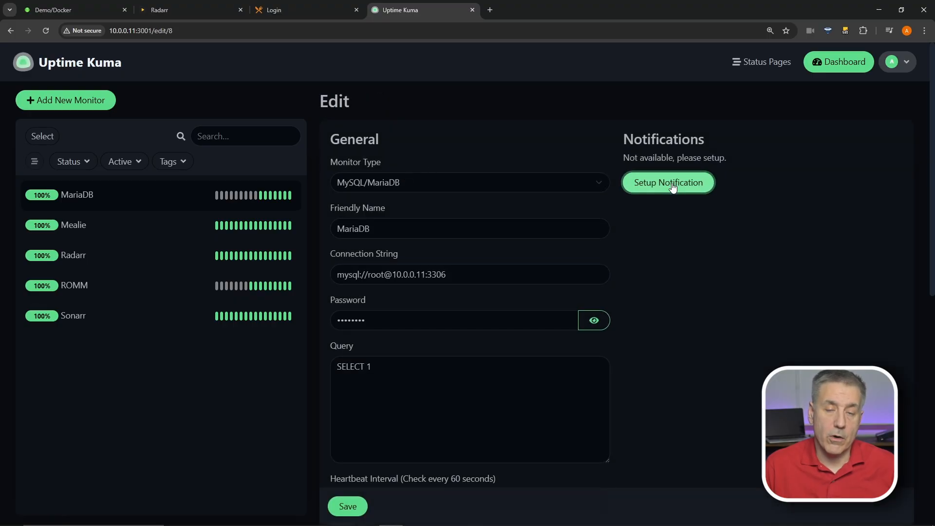
left_click(673, 188)
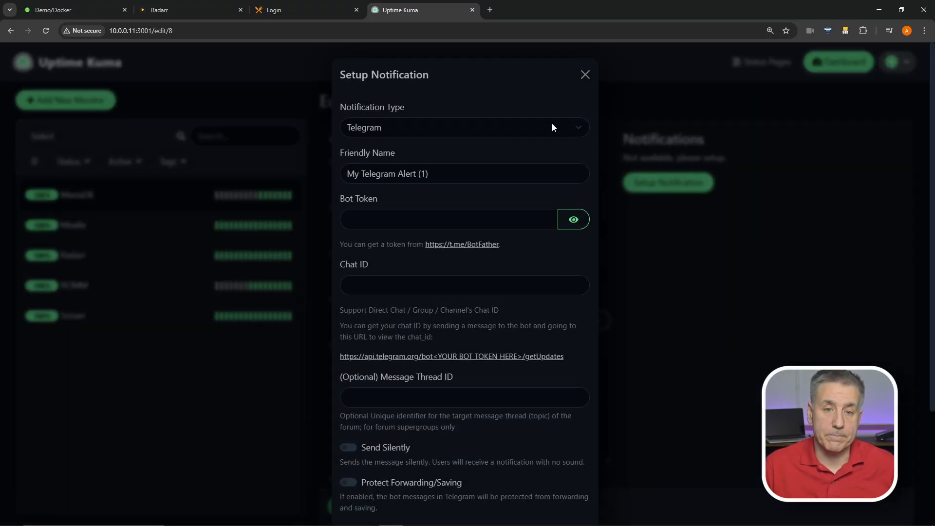
key("Escape")
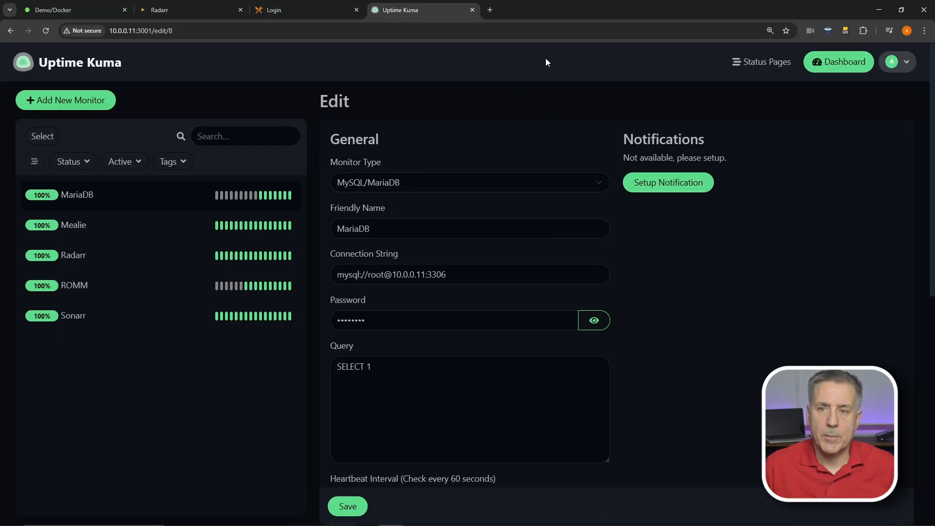
left_click(767, 64)
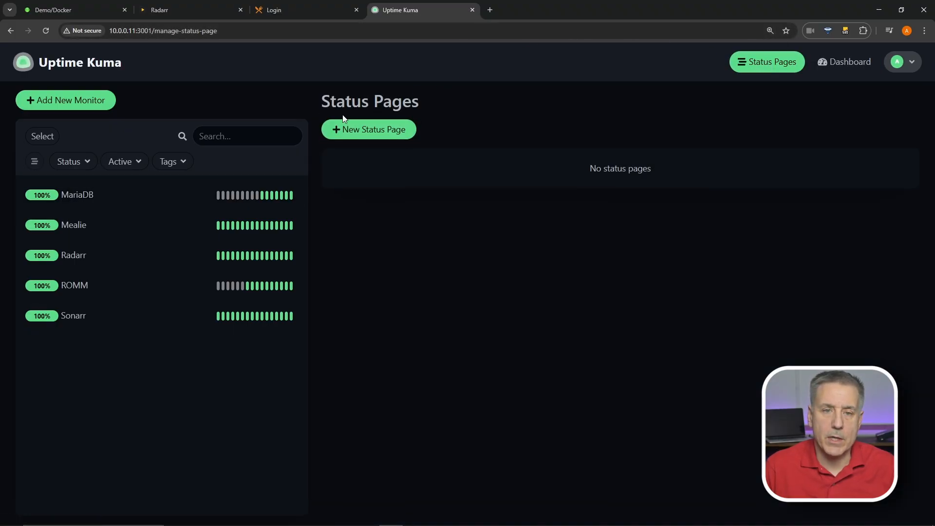
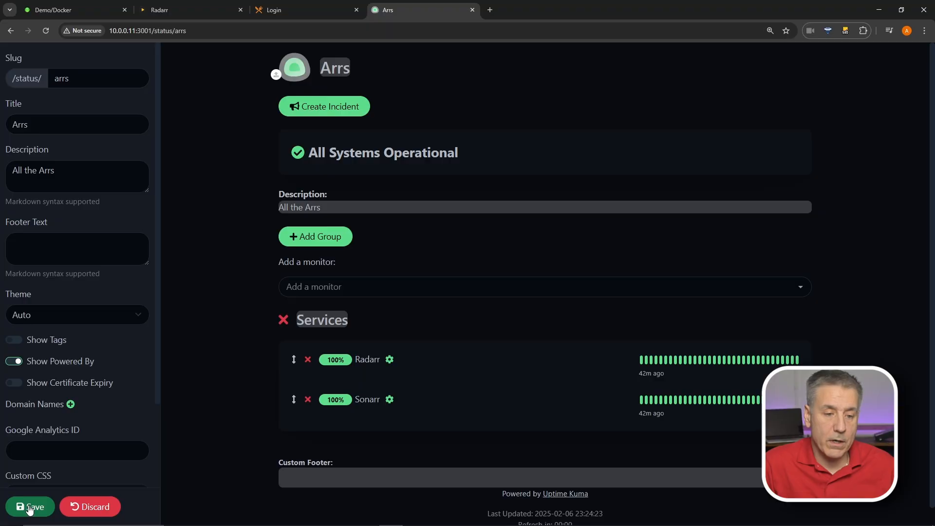
Save the Arrs status page so its Radarr and Sonarr services go live
left_click(29, 509)
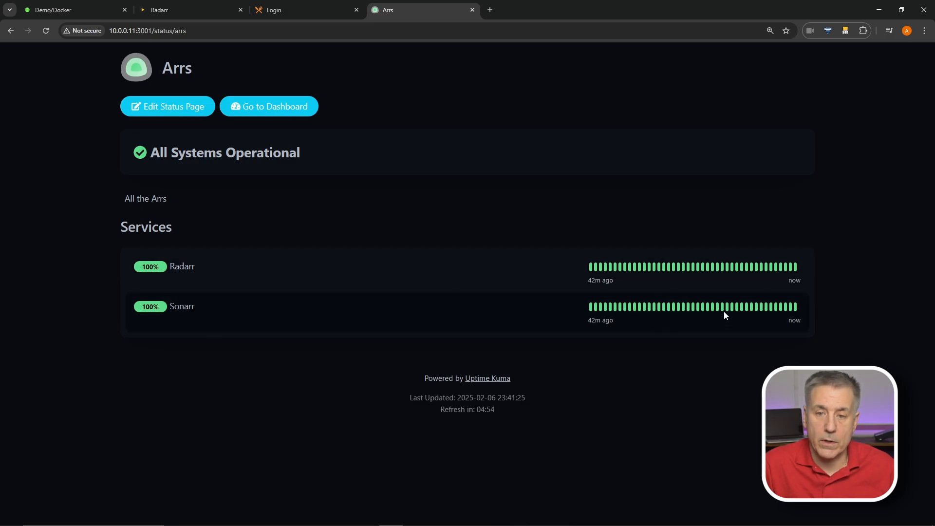
Select the Arrs page URL, reopen Arrs from the dashboard, and exit its editor to Status Pages
left_click_drag(187, 30, 108, 31)
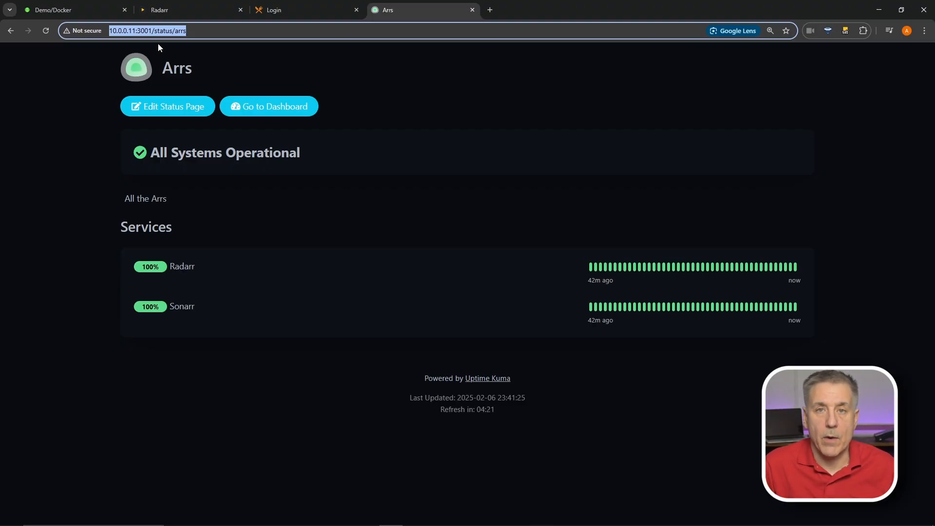
left_click(258, 113)
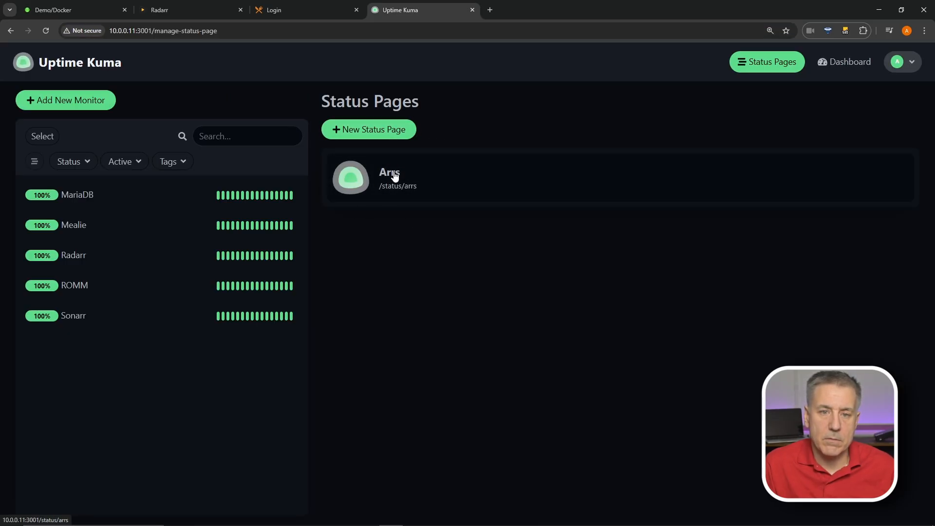
left_click(370, 179)
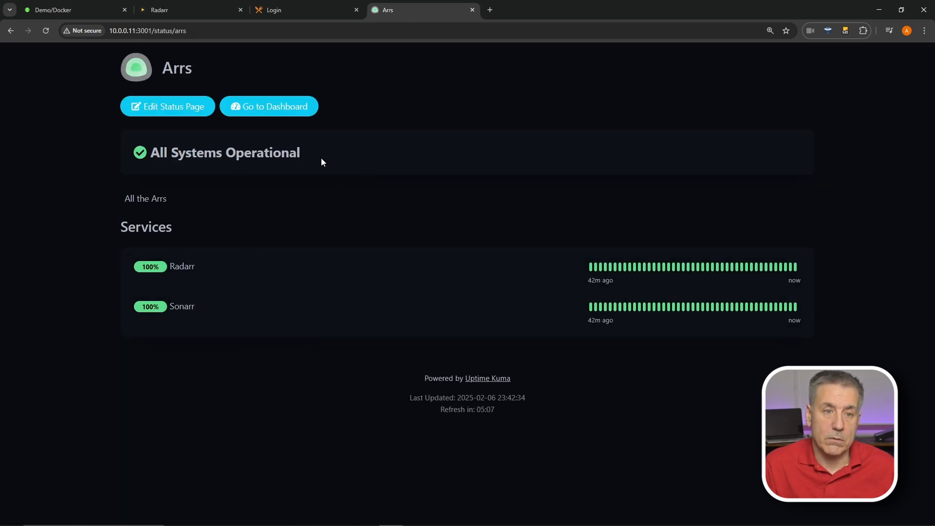
left_click(168, 113)
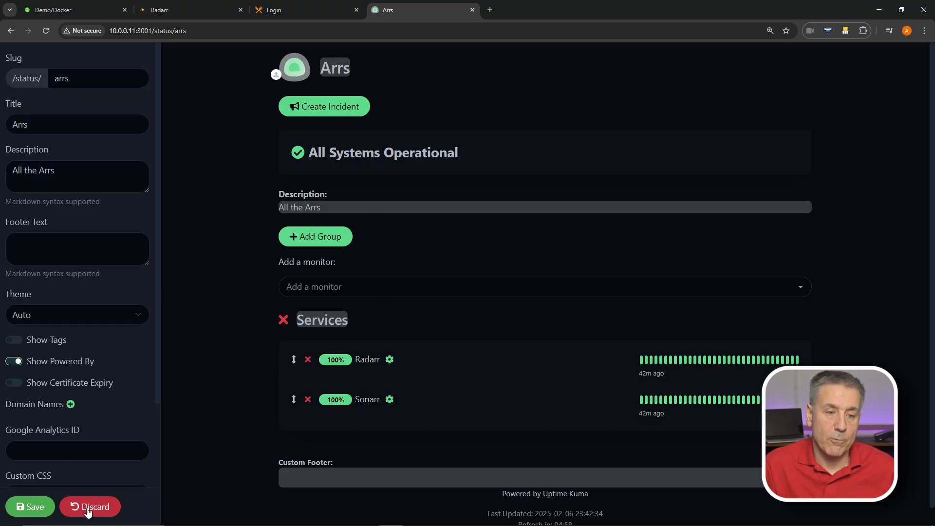
left_click(35, 509)
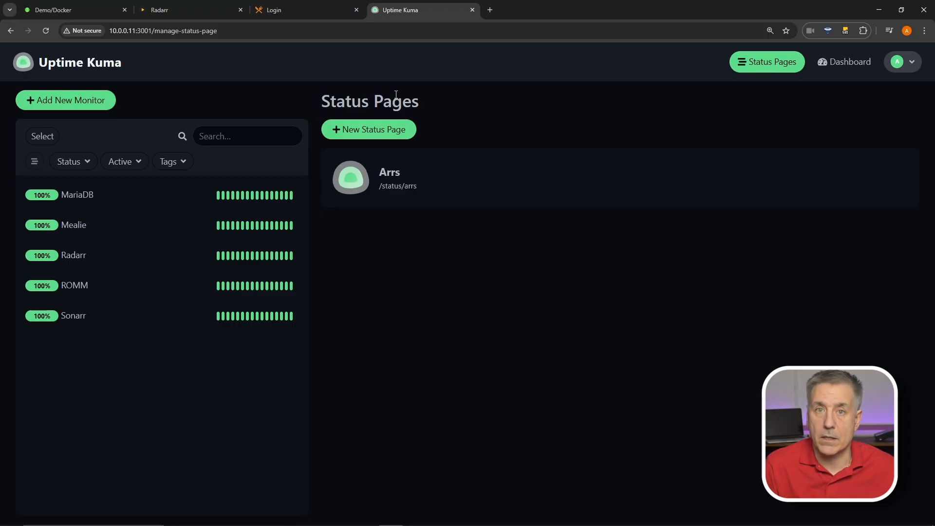
Go to Maintenance from the account menu and start a new Schedule Maintenance form
left_click(906, 64)
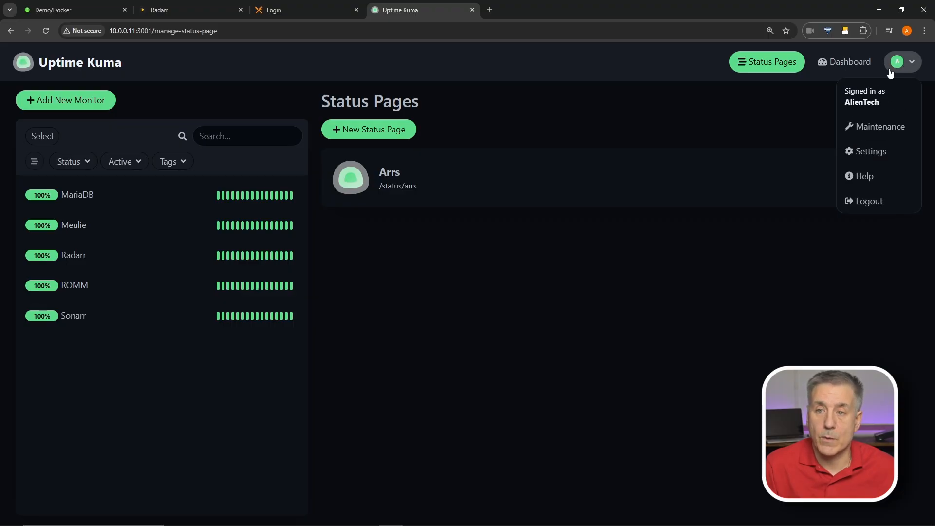
left_click(866, 130)
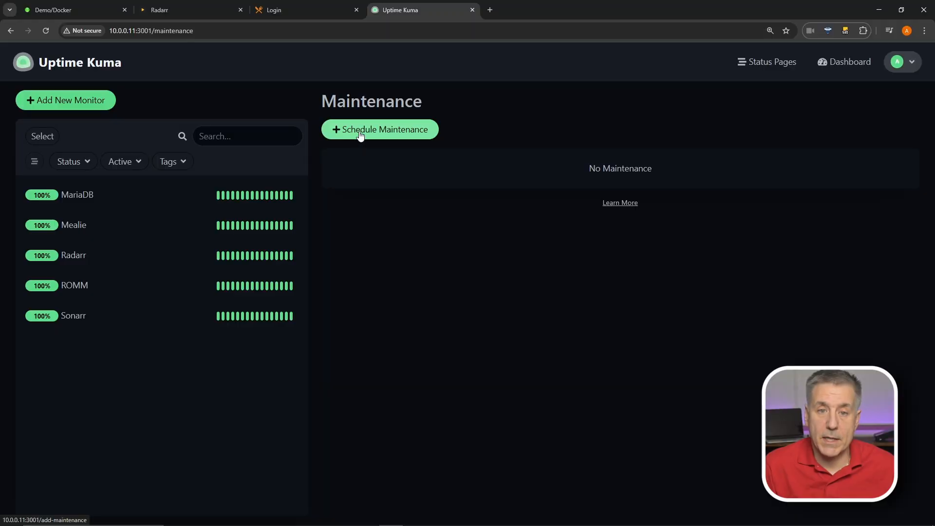
mouse_move(360, 136)
left_mouse_down()
mouse_move(351, 133)
mouse_move(372, 144)
left_mouse_up()
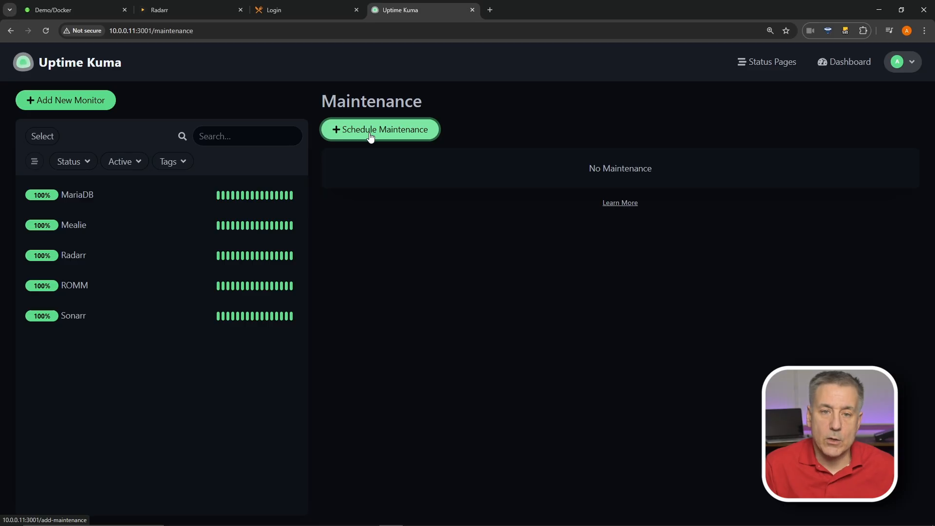
left_click(371, 132)
left_click(356, 160)
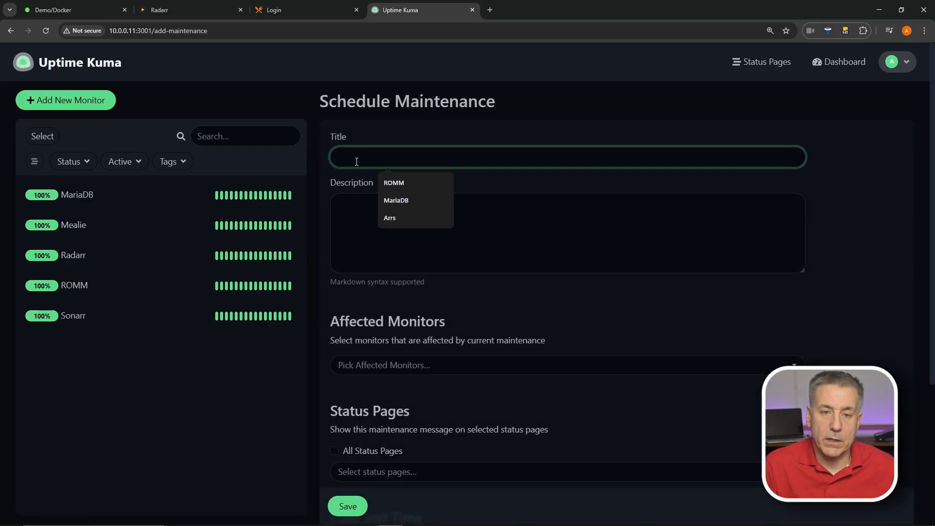
Title the maintenance 'weekly maint.' and add Sonarr and Radarr as affected monitors
type("weekly maint.")
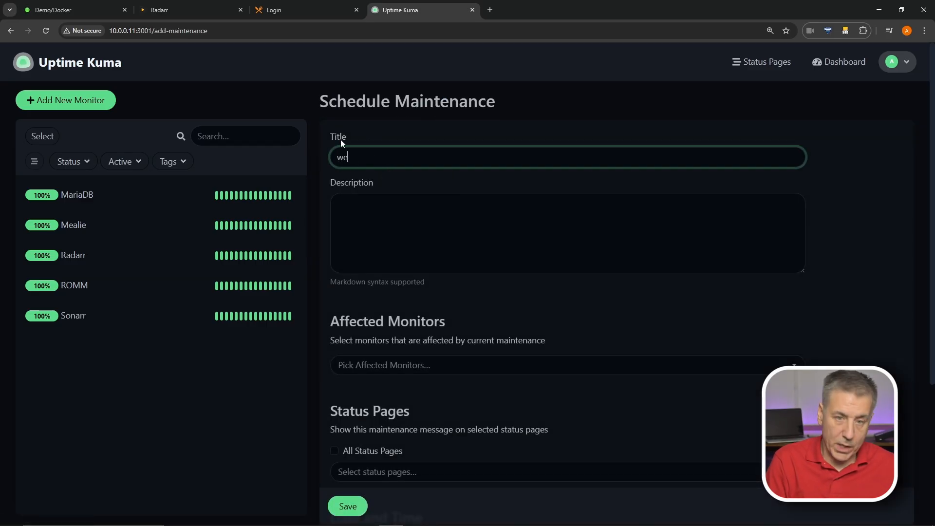
left_click(400, 269)
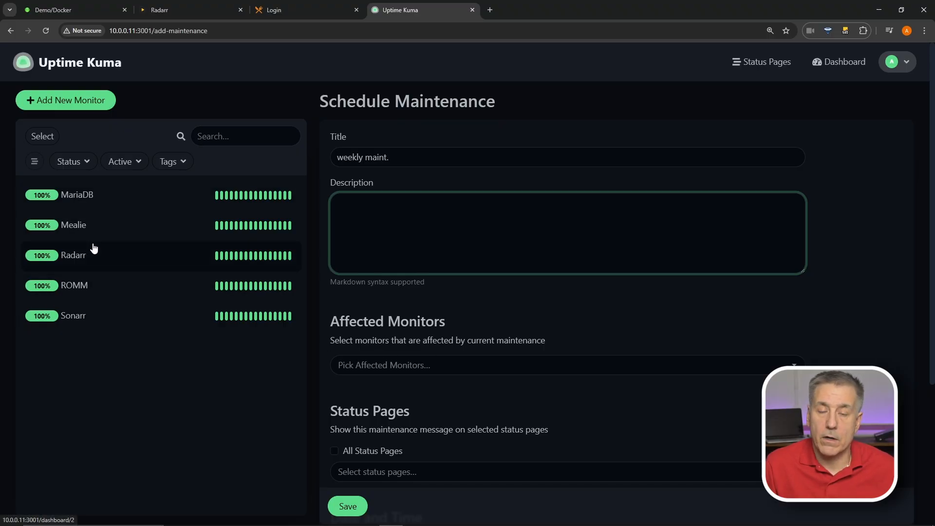
left_click(451, 374)
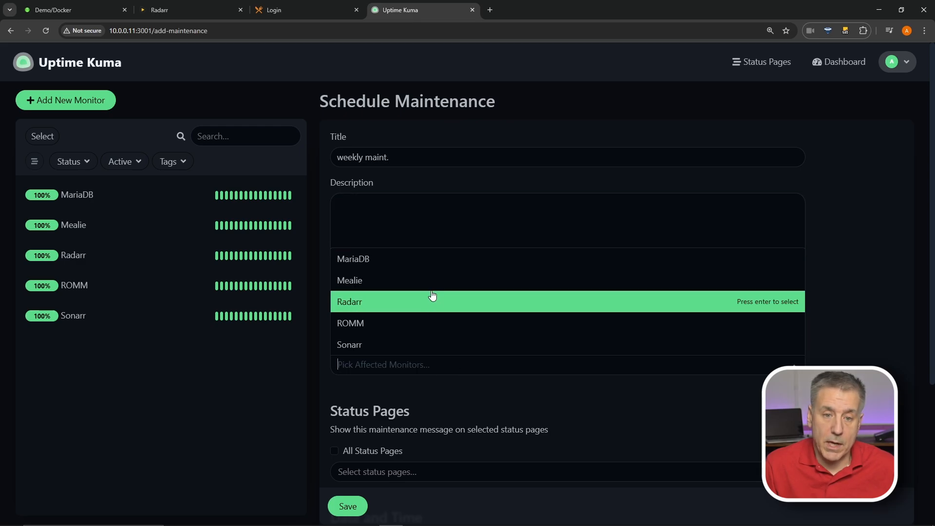
left_click(413, 345)
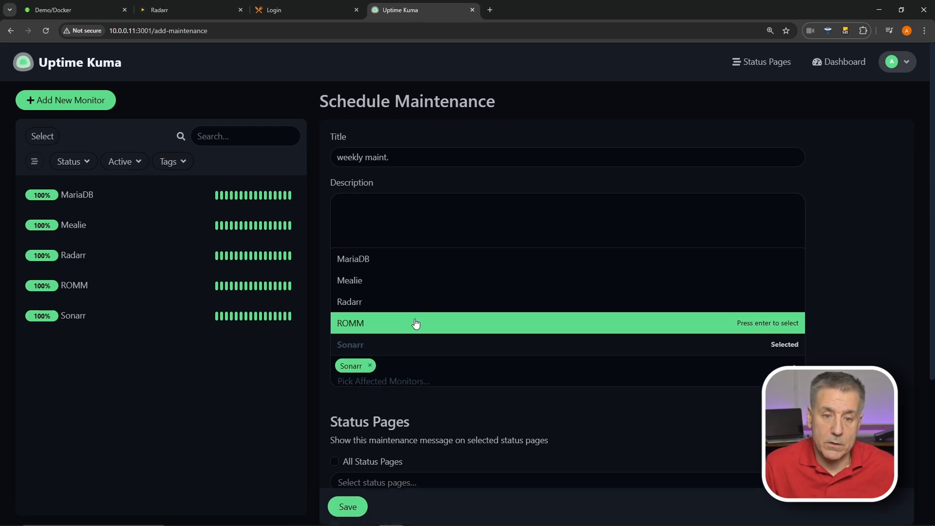
left_click(407, 302)
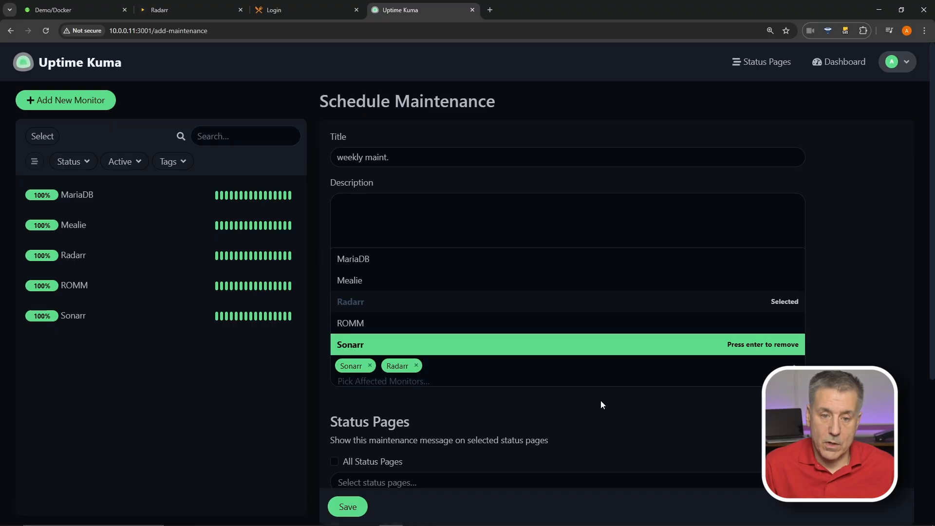
left_click(587, 414)
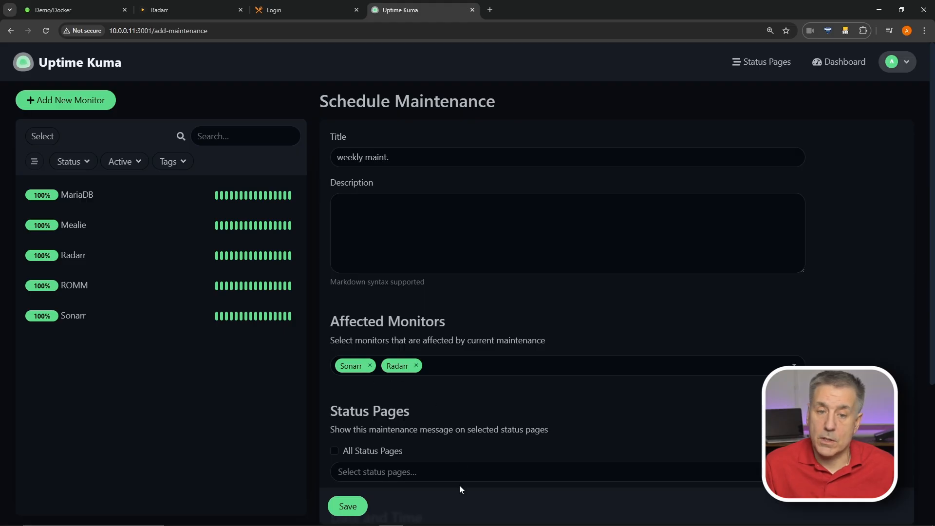
Show the maintenance on the Arrs status page, leaving All Status Pages off
left_click(417, 470)
left_click(375, 452)
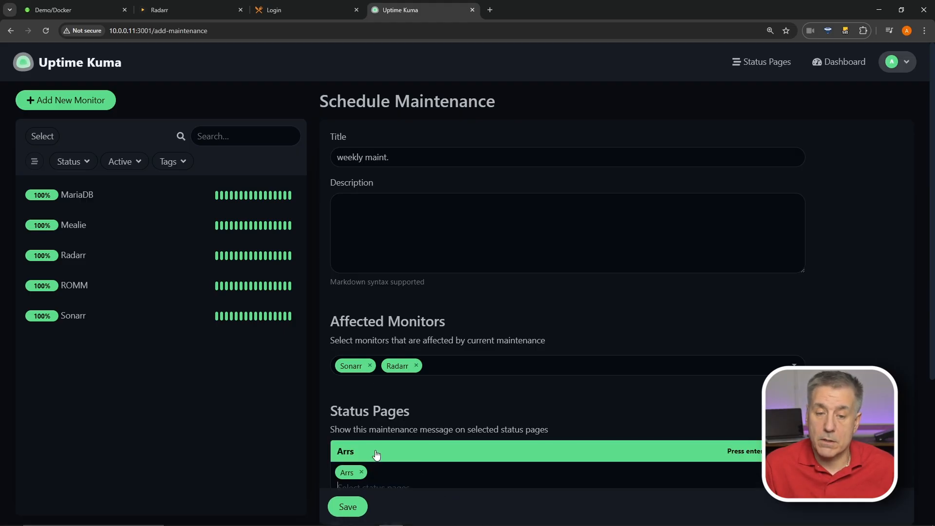
left_click(524, 402)
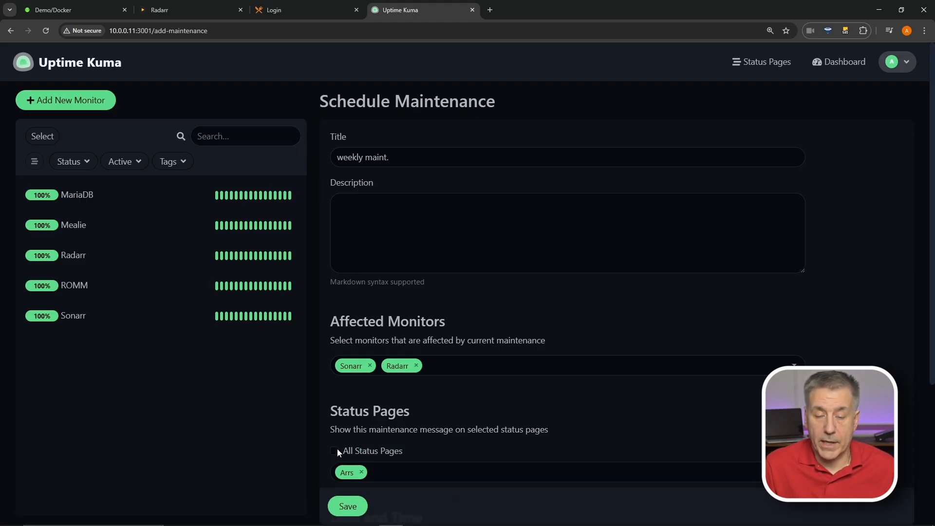
left_click(337, 449)
left_click(335, 451)
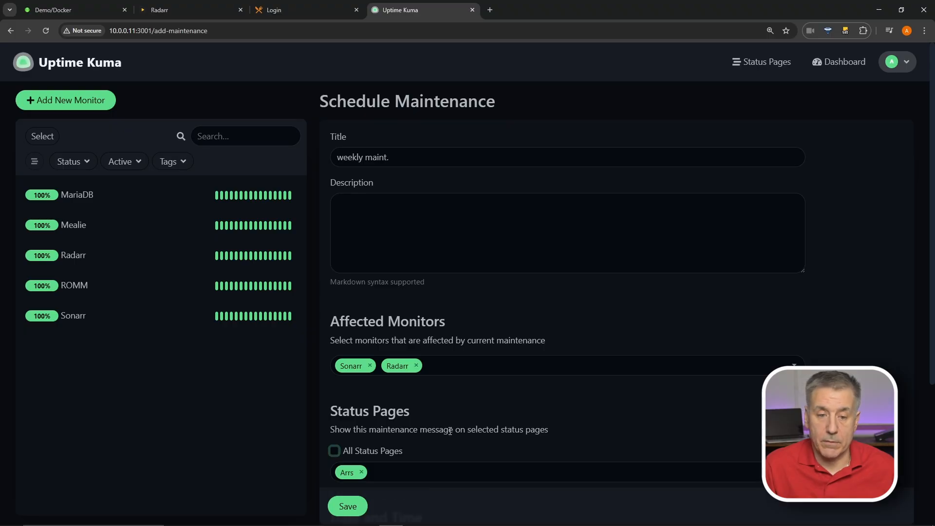
scroll(390, 443, "down", 4)
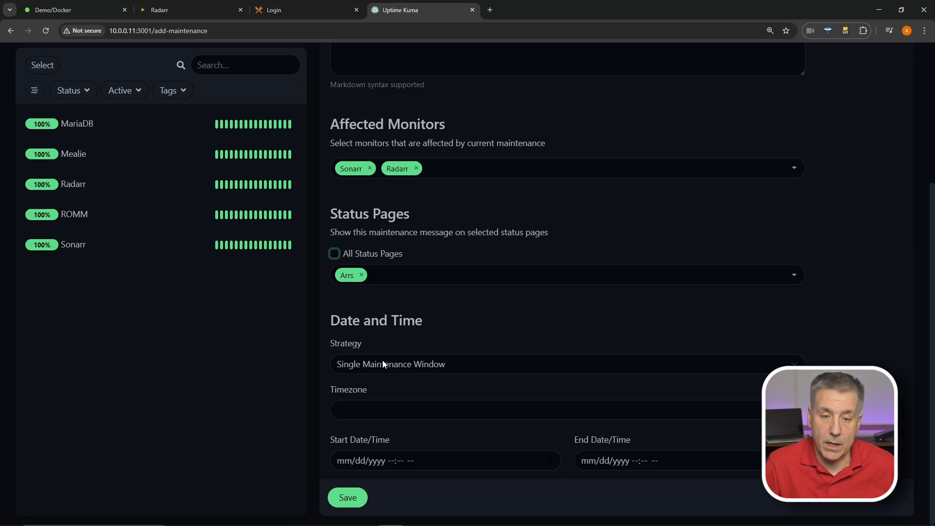
Set the maintenance strategy to Recurring - Interval
left_click(452, 368)
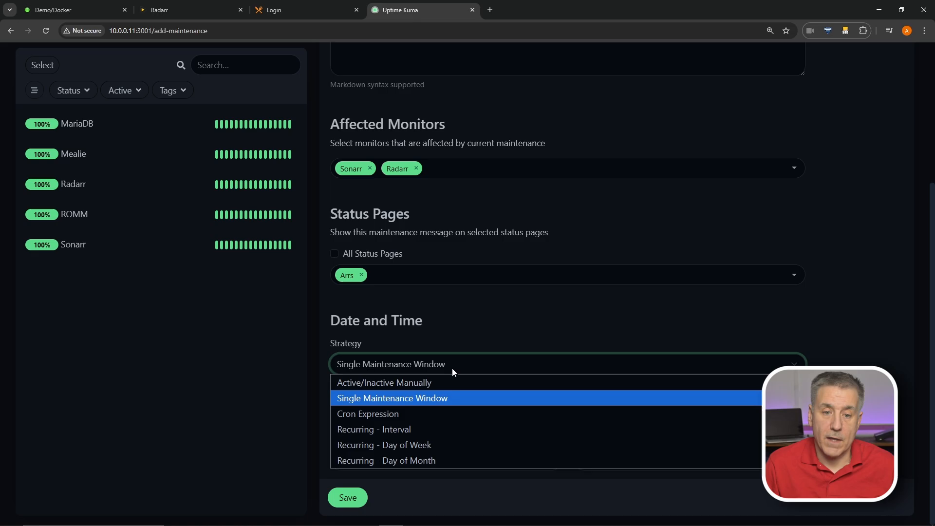
left_click(410, 431)
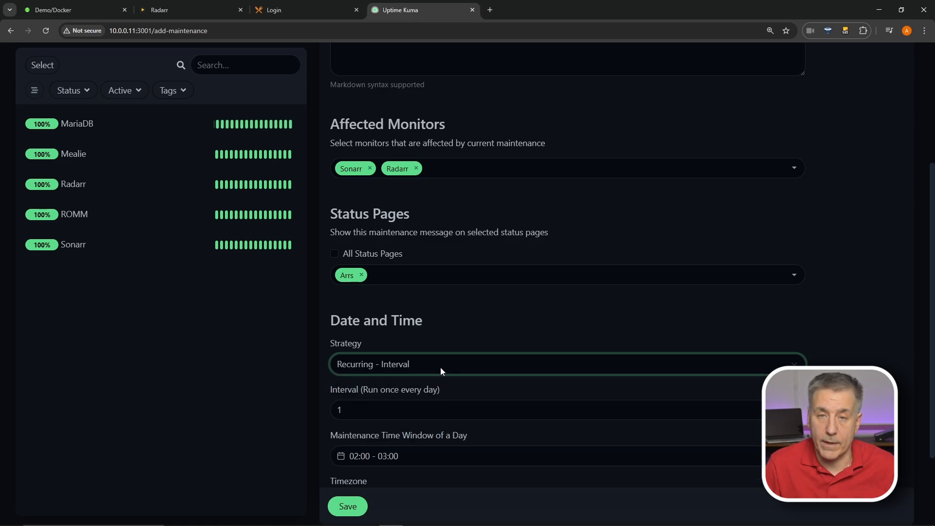
left_click(425, 370)
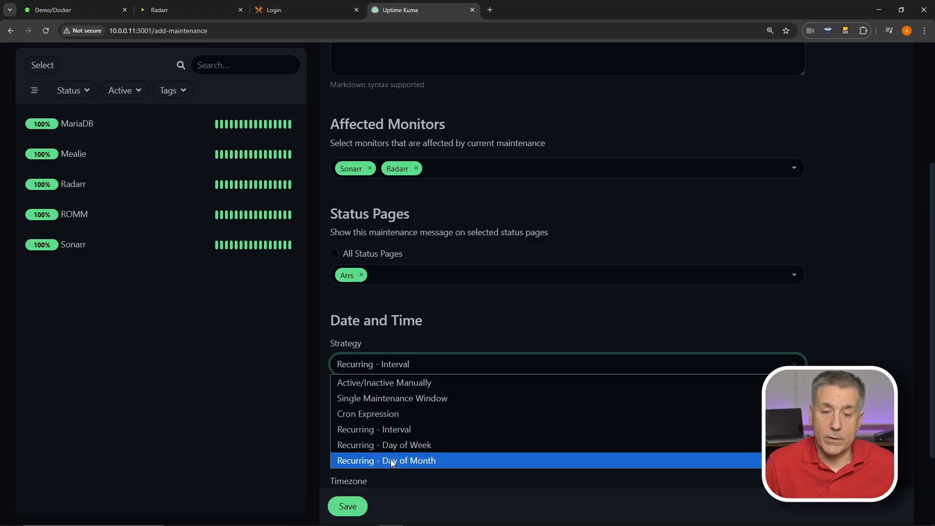
Set the maintenance timezone to Same as Server Timezone
scroll(393, 463, "down", 2)
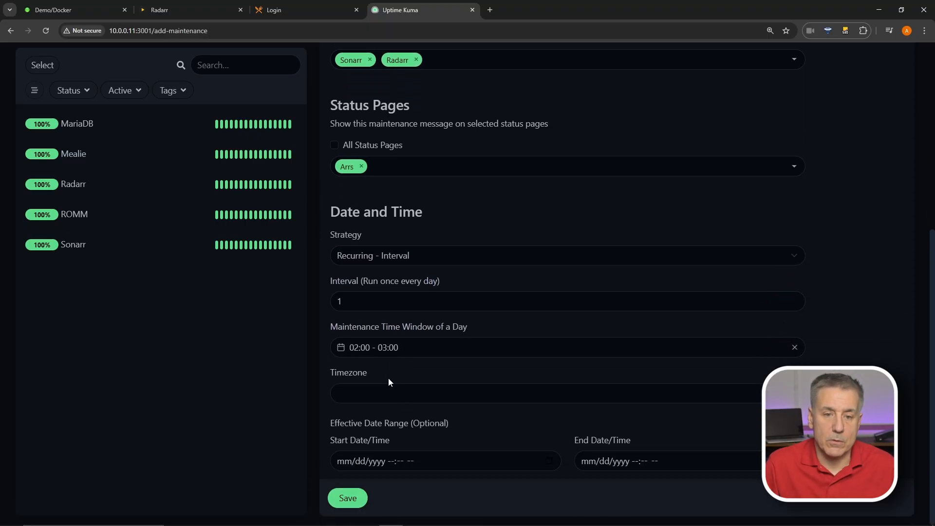
left_click(385, 393)
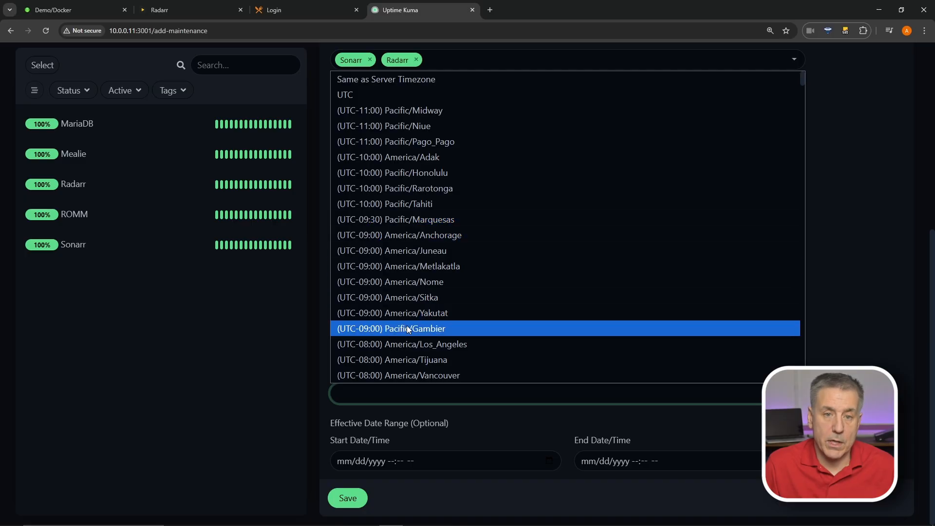
left_click(407, 79)
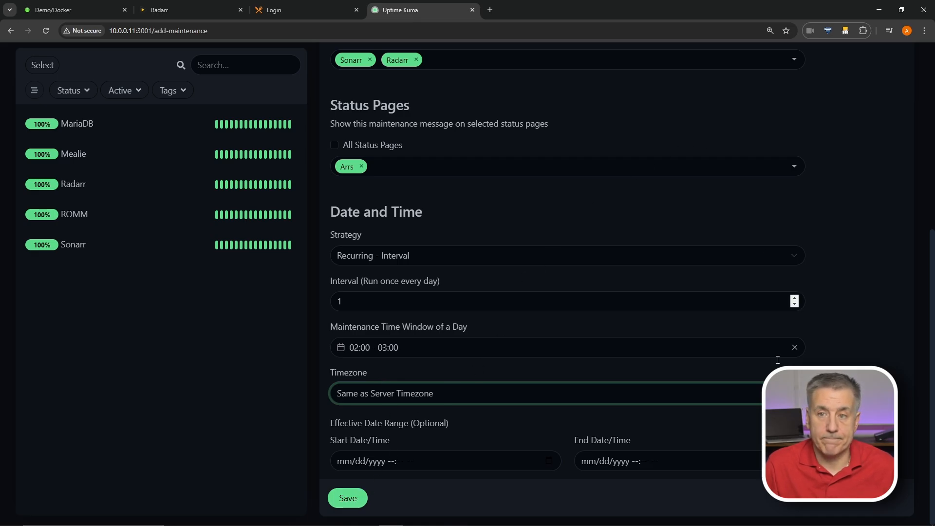
scroll(761, 230, "up", 6)
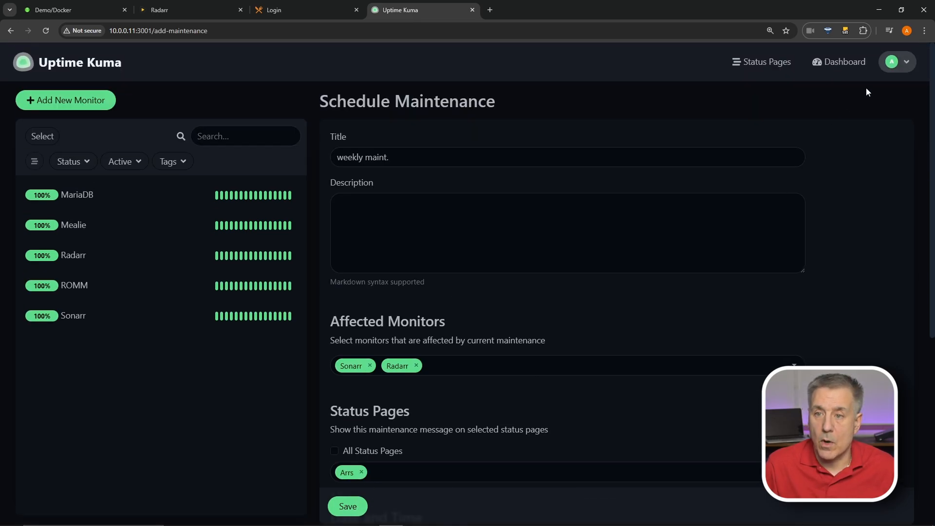
In General settings, keep display and server timezones on America/New_York and save
left_click(903, 62)
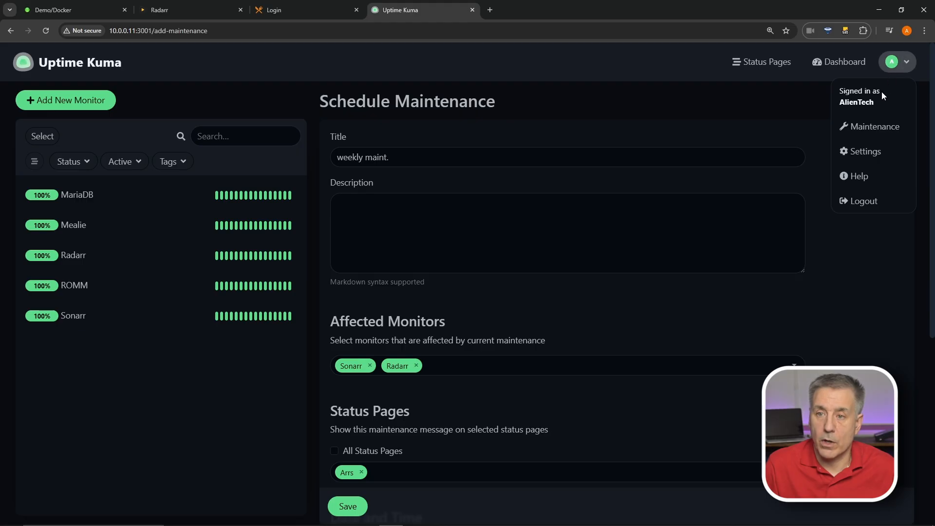
left_click(871, 160)
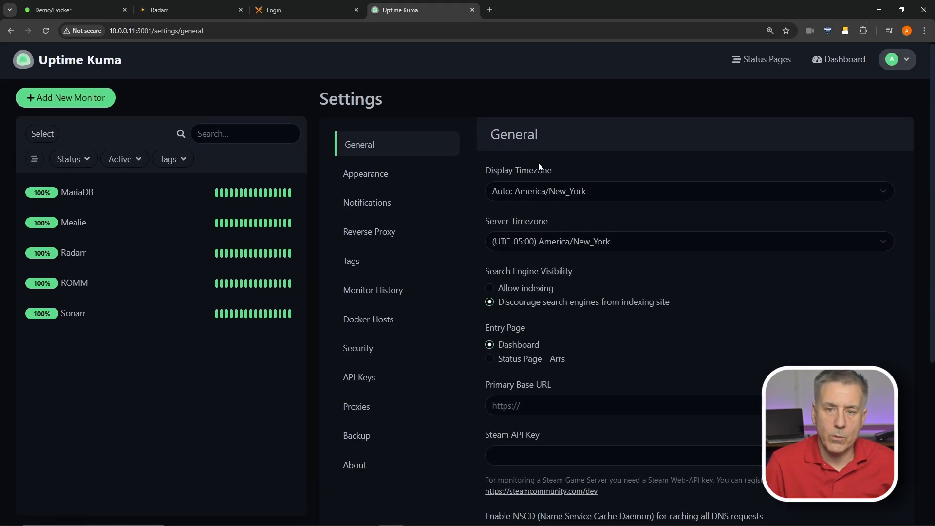
left_click(603, 192)
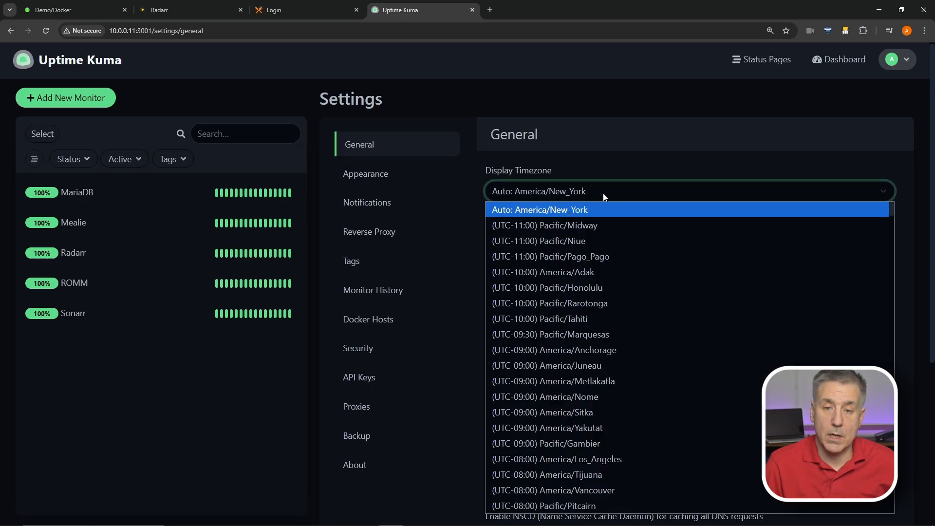
left_click(603, 193)
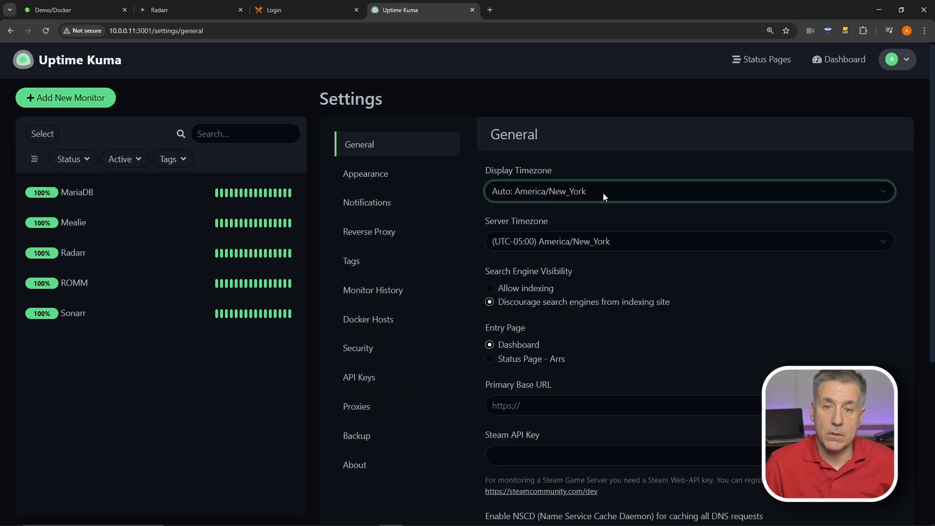
left_click(617, 247)
left_click(616, 244)
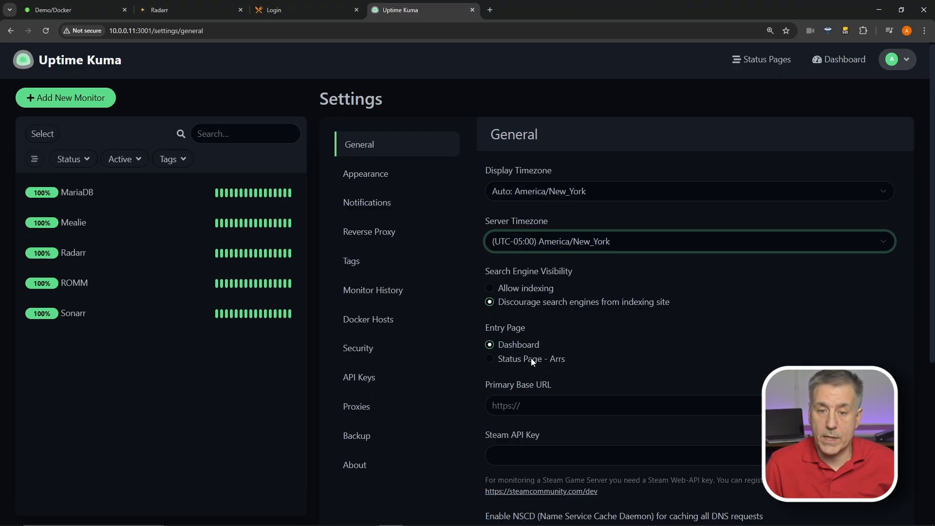
scroll(548, 364, "down", 3)
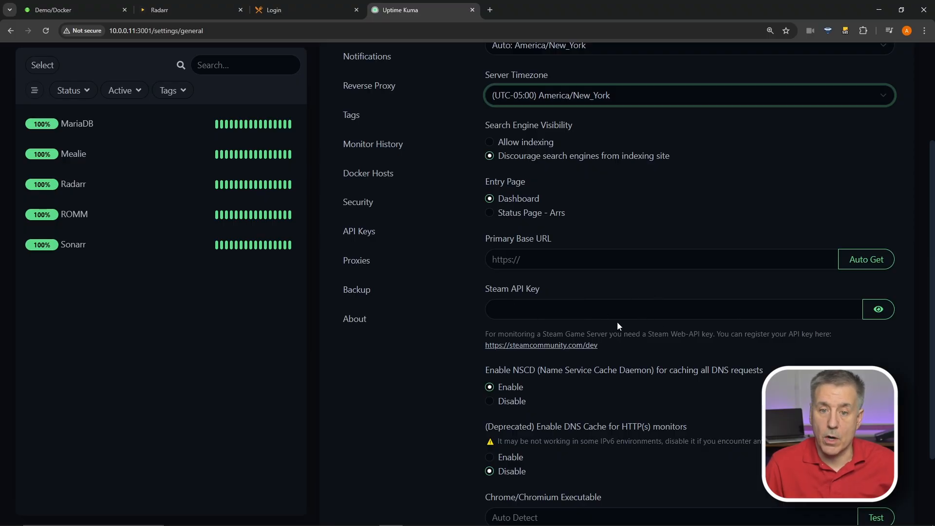
scroll(617, 319, "down", 3)
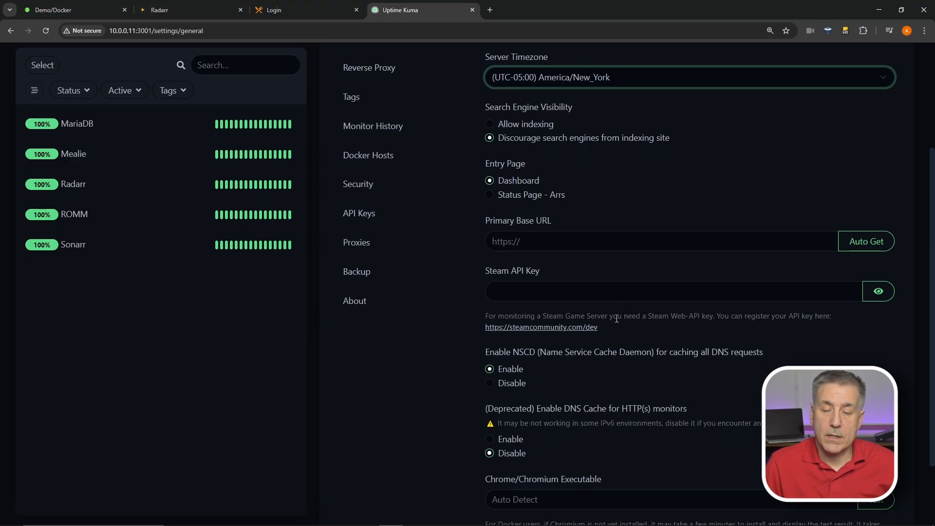
left_click(507, 483)
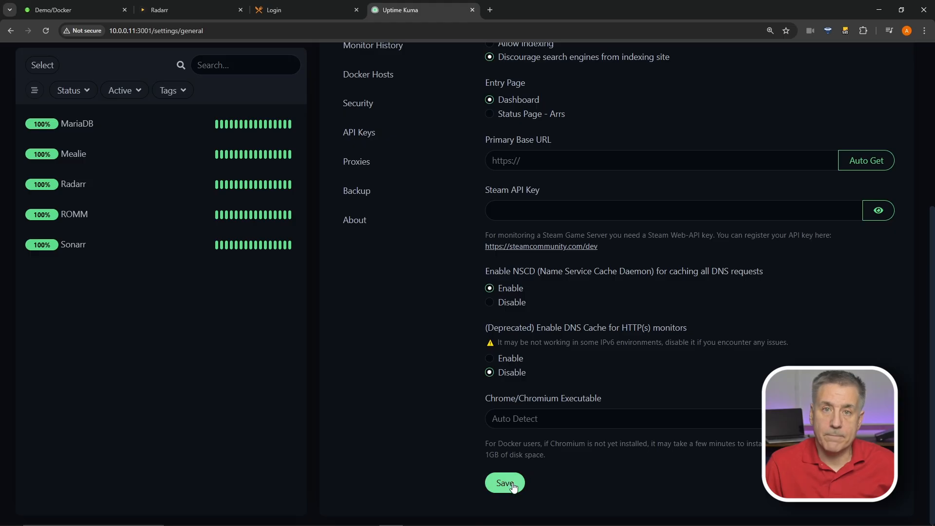
In Appearance settings, keep English and set the theme to follow the system automatically
left_click(384, 181)
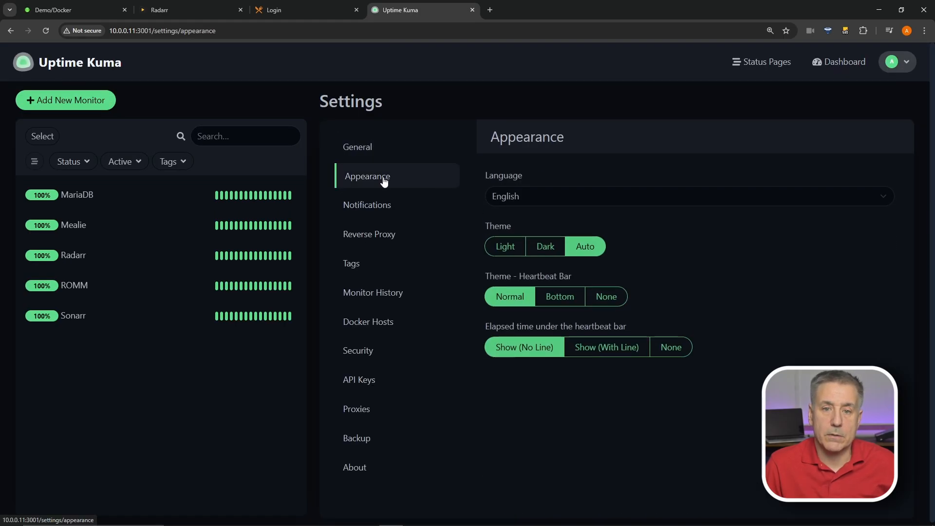
left_click(551, 193)
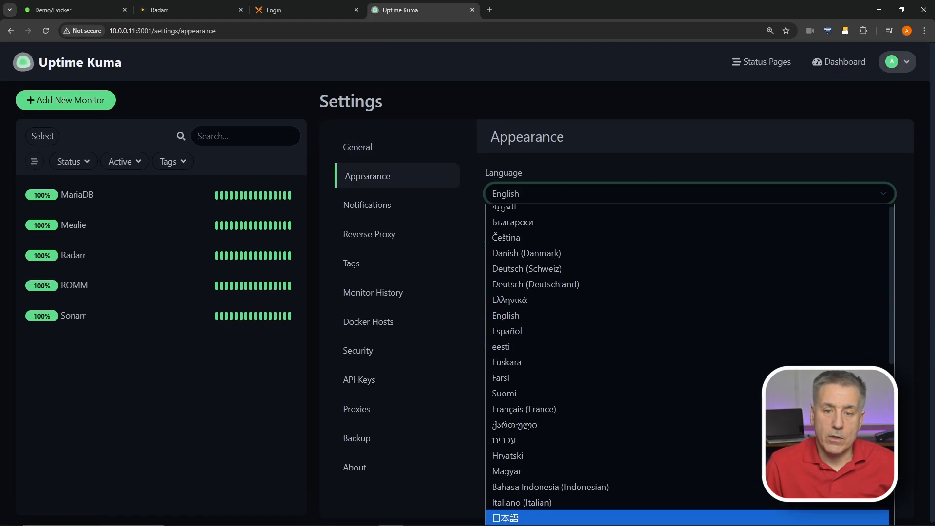
left_click(595, 176)
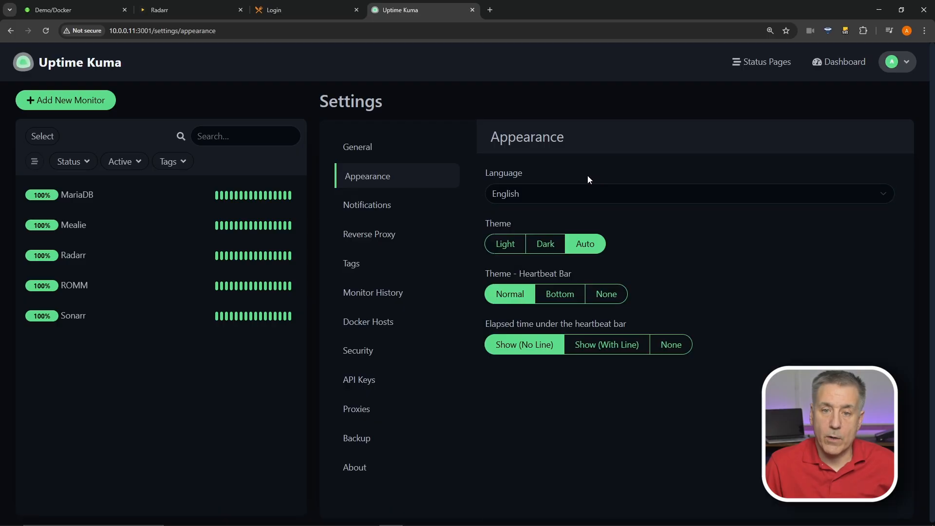
left_click(505, 245)
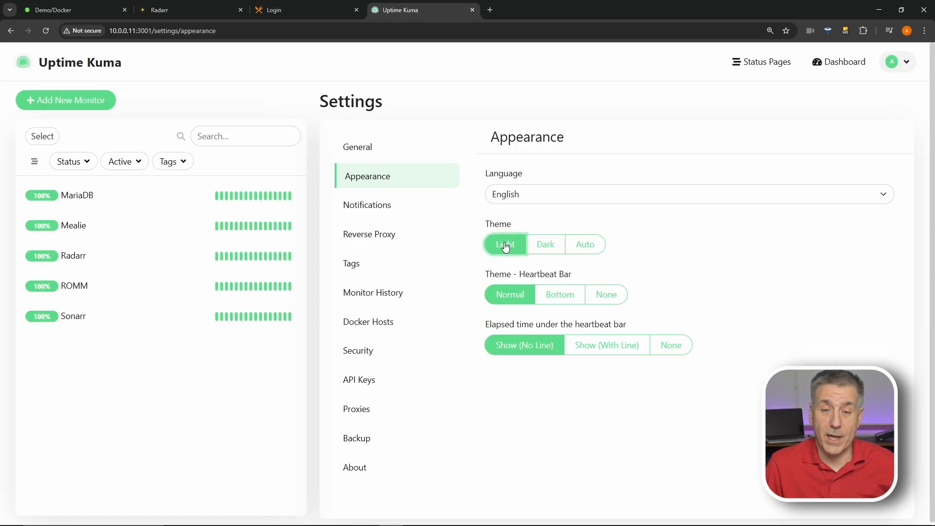
left_click(543, 246)
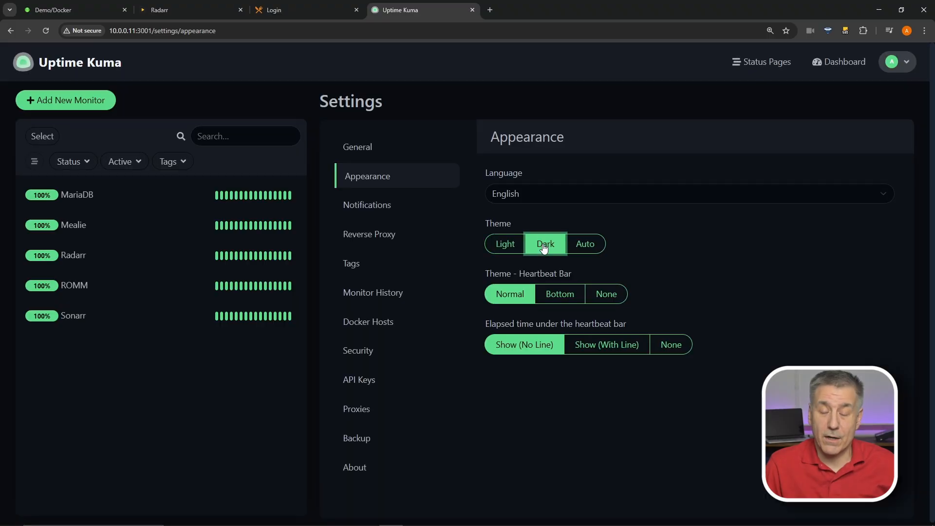
left_click(588, 250)
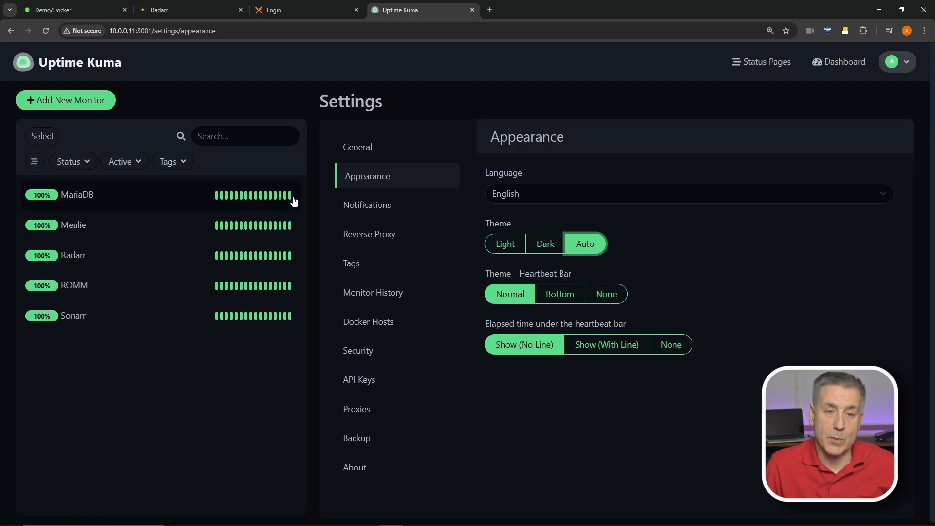
Keep compact heartbeat bars, set elapsed time to Show (With Line), and view MariaDB
left_click(559, 299)
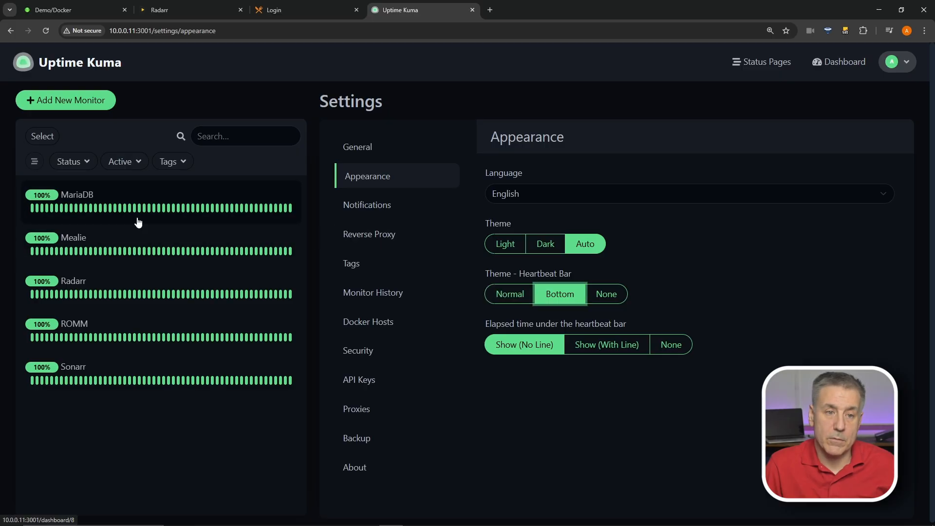
left_click(603, 300)
left_click(511, 299)
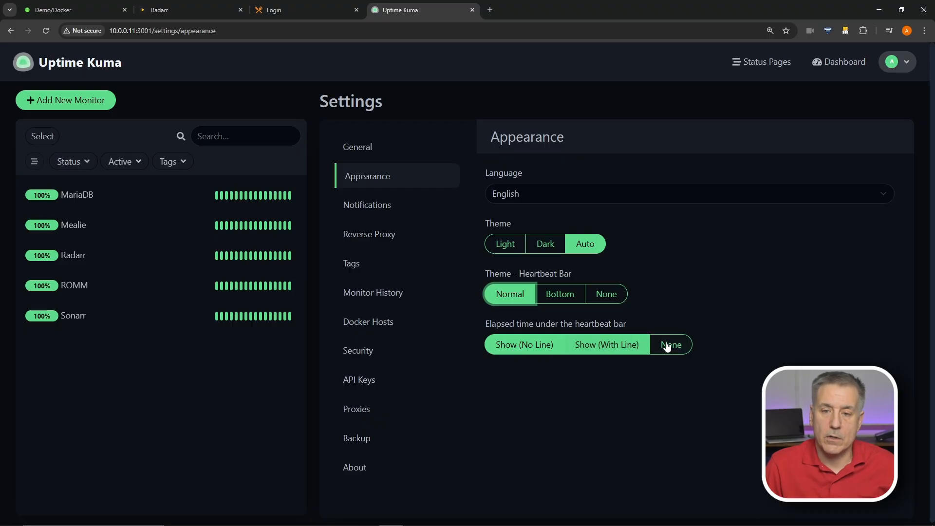
left_click(617, 352)
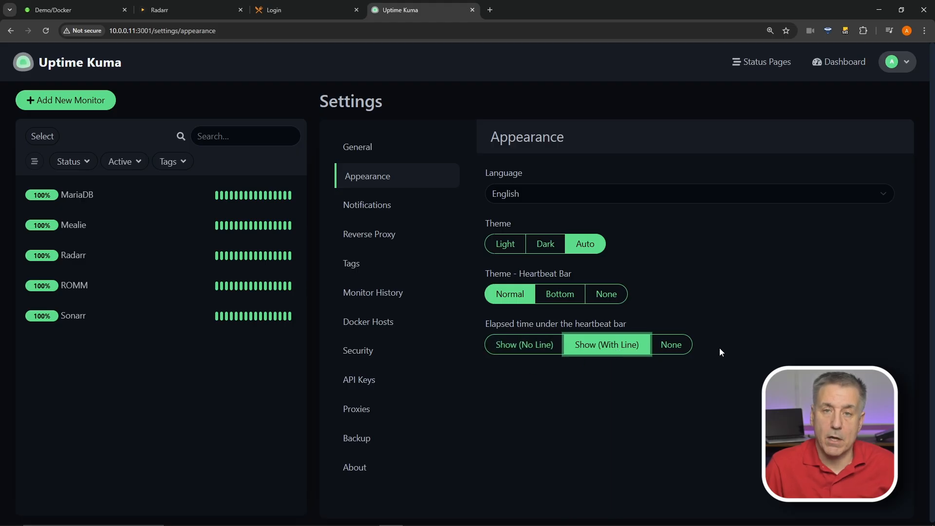
left_click(162, 198)
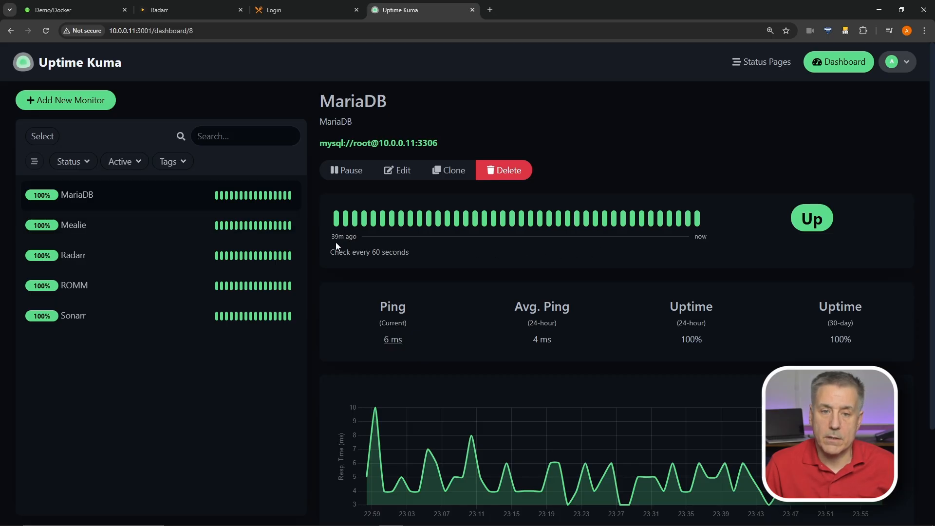
Back in Settings > Appearance, set elapsed time under the heartbeat bar to Show (No Line)
left_click(897, 61)
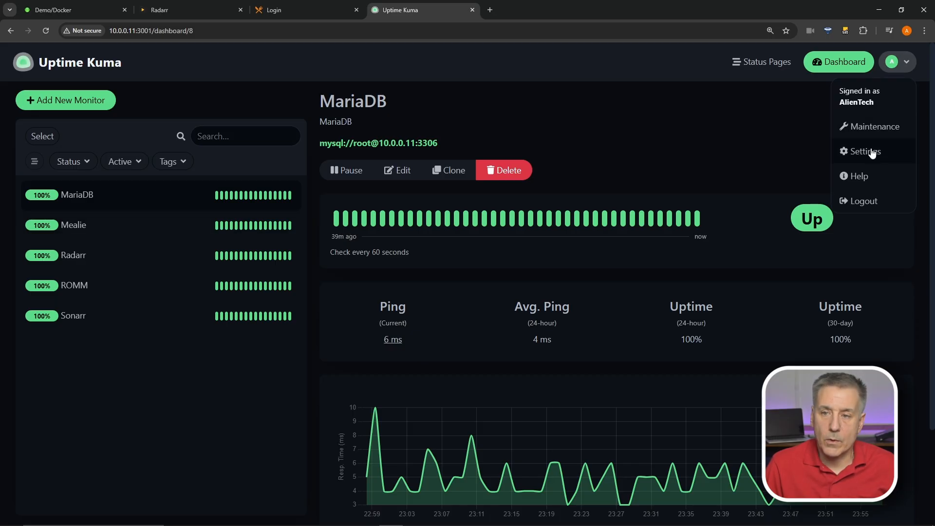
left_click(870, 153)
left_click(369, 183)
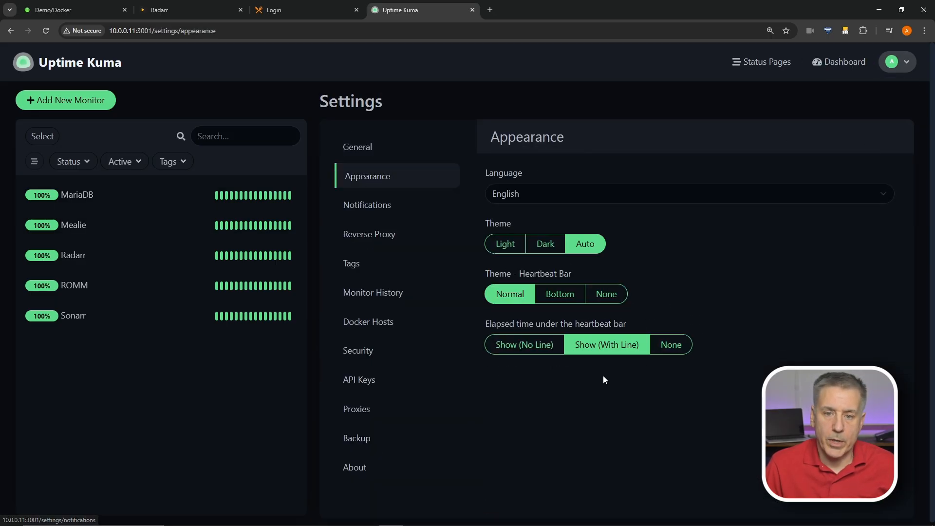
left_click(540, 349)
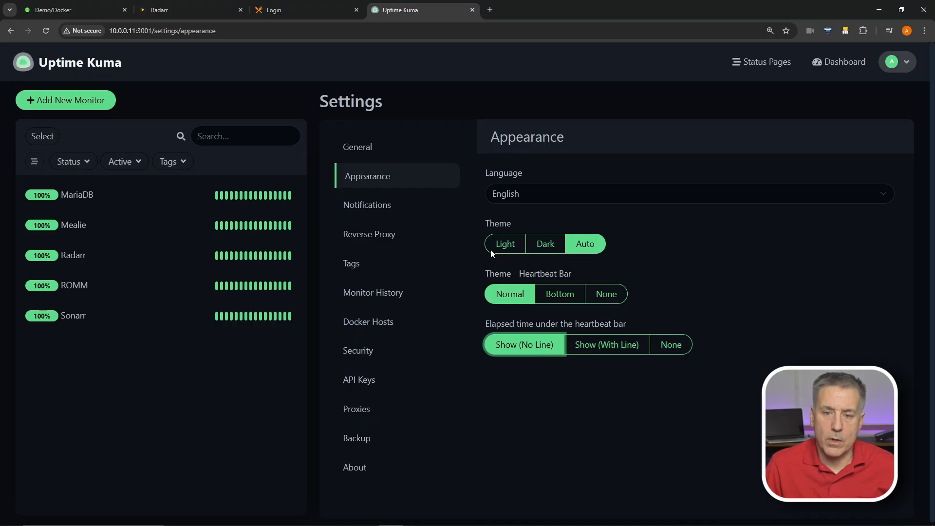
left_click(386, 208)
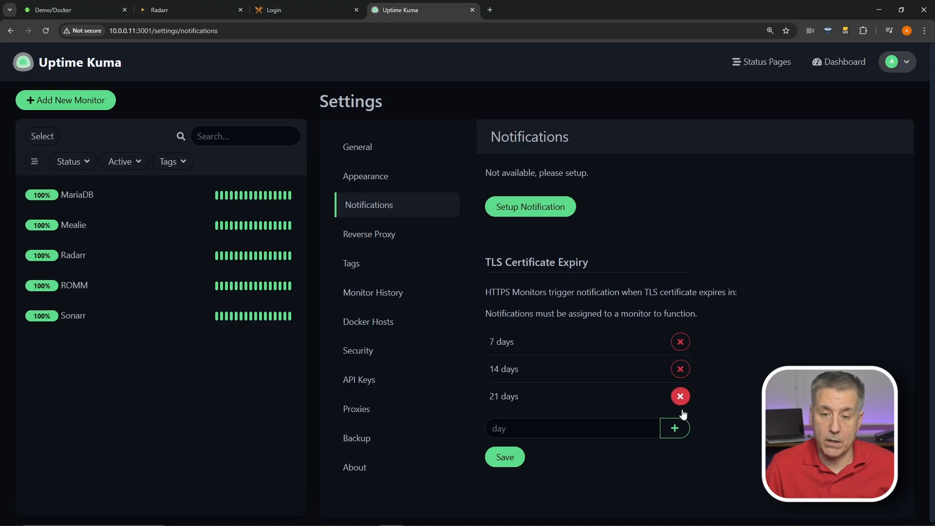
Add 29 days to the TLS certificate expiry alert days
left_click(543, 434)
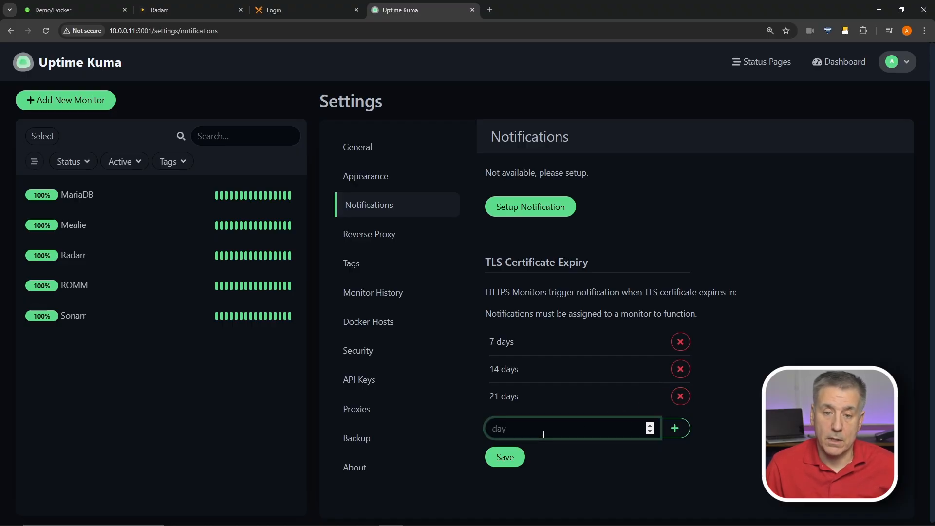
type("29")
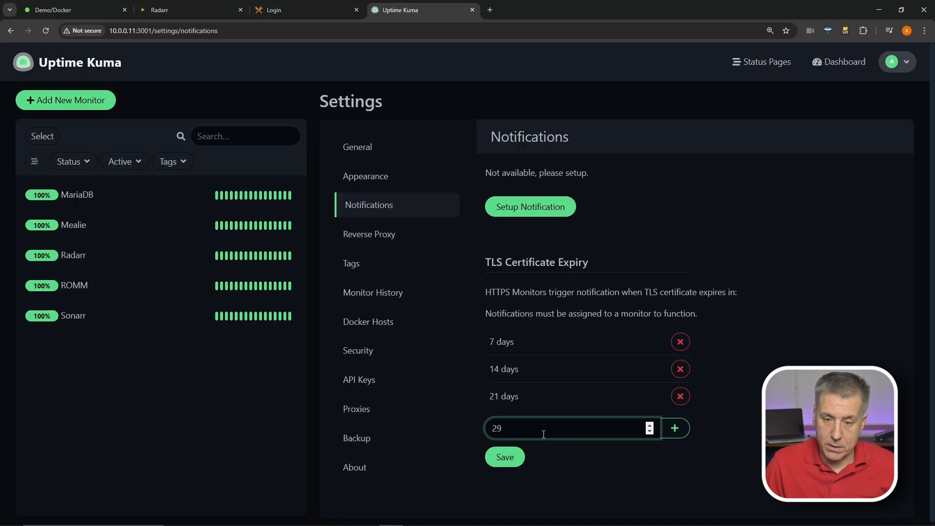
left_click(674, 428)
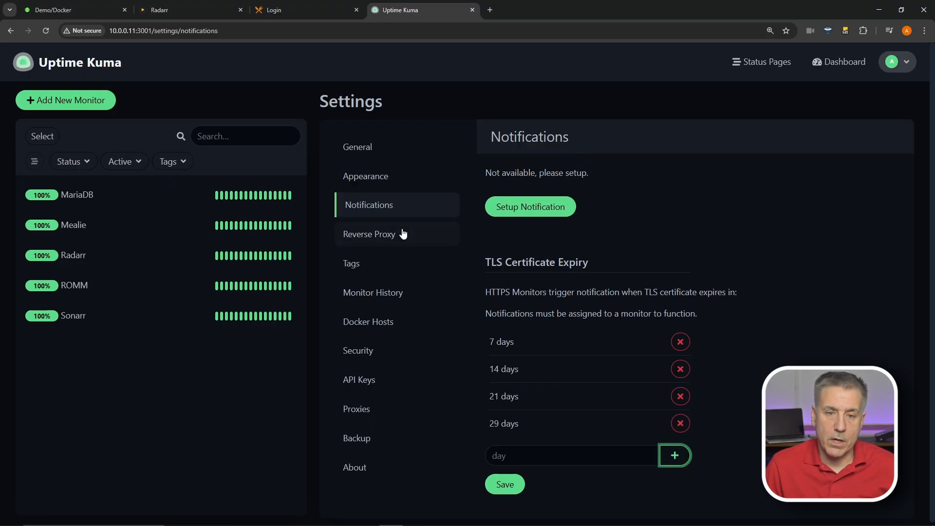
left_click(388, 235)
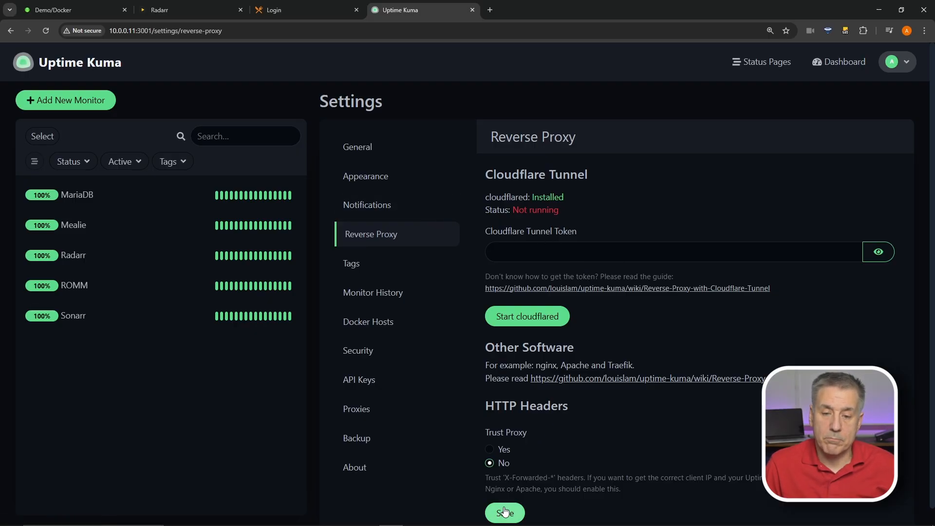
left_click(425, 272)
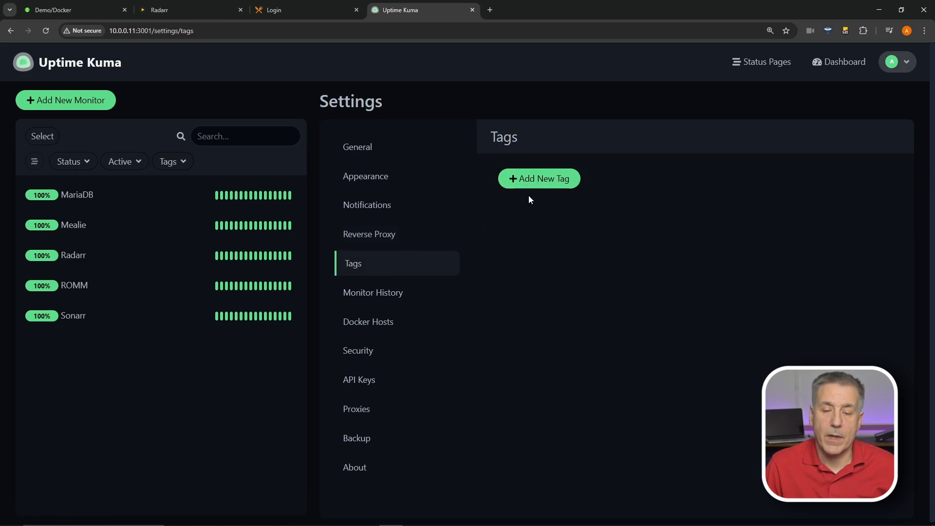
Create a new tag named Arrs with the colour Orange
left_click(552, 179)
left_click(393, 124)
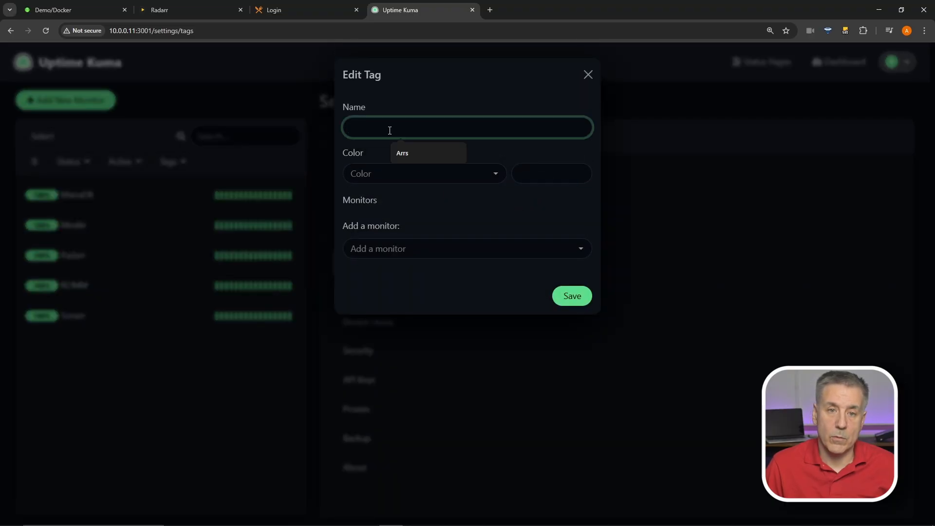
type("Arrs")
left_click(393, 170)
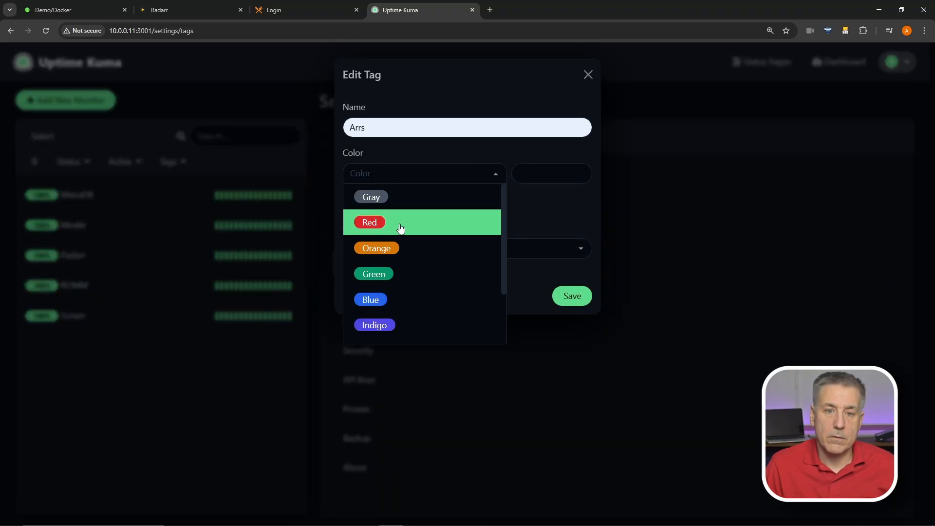
left_click(406, 253)
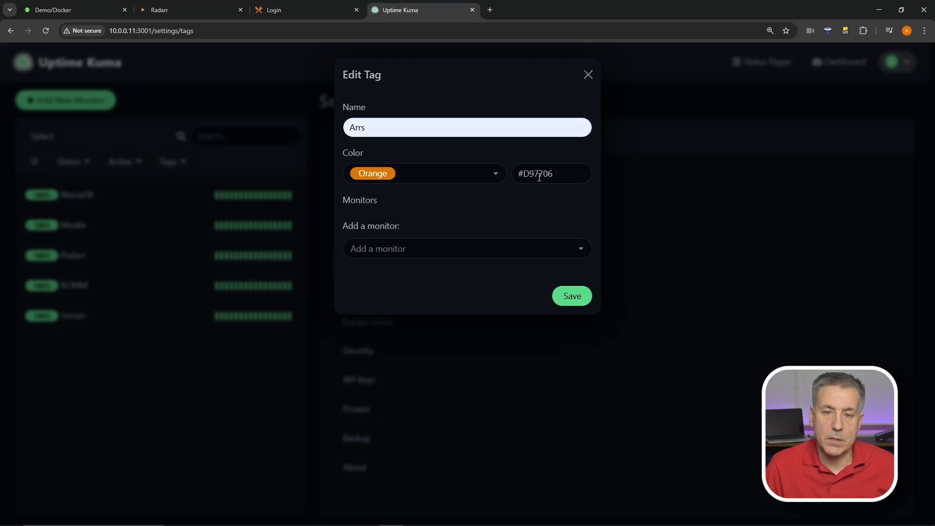
Attach the Radarr and Sonarr monitors to the Arrs tag and save it
left_click(410, 257)
left_click(403, 292)
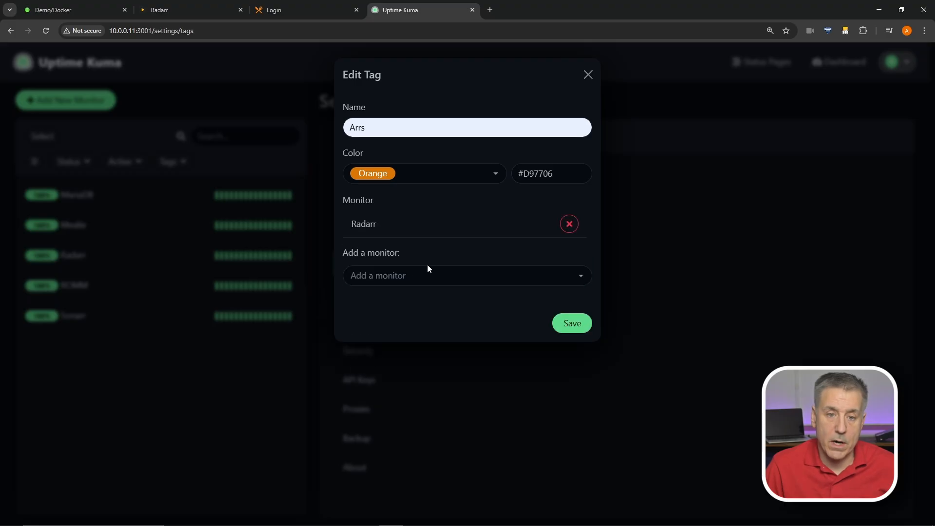
left_click(428, 272)
left_click(391, 321)
left_click(567, 350)
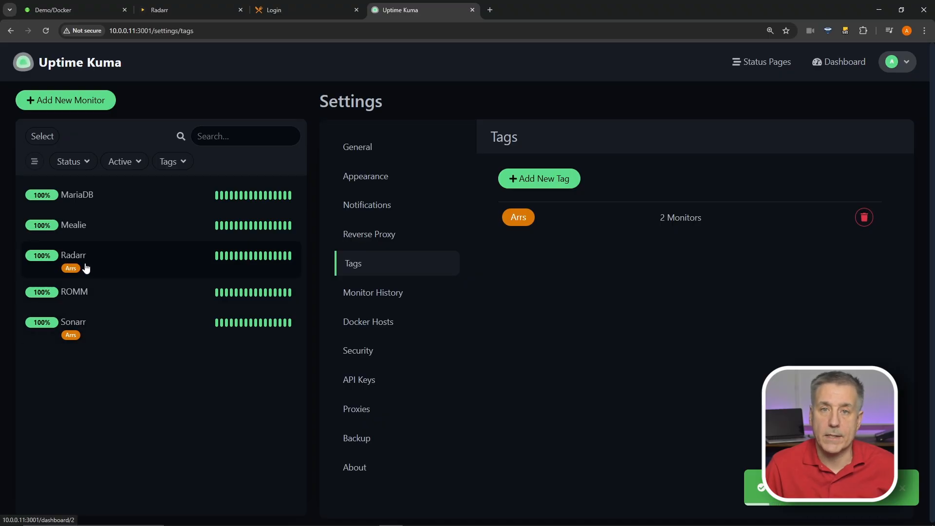
left_click(386, 294)
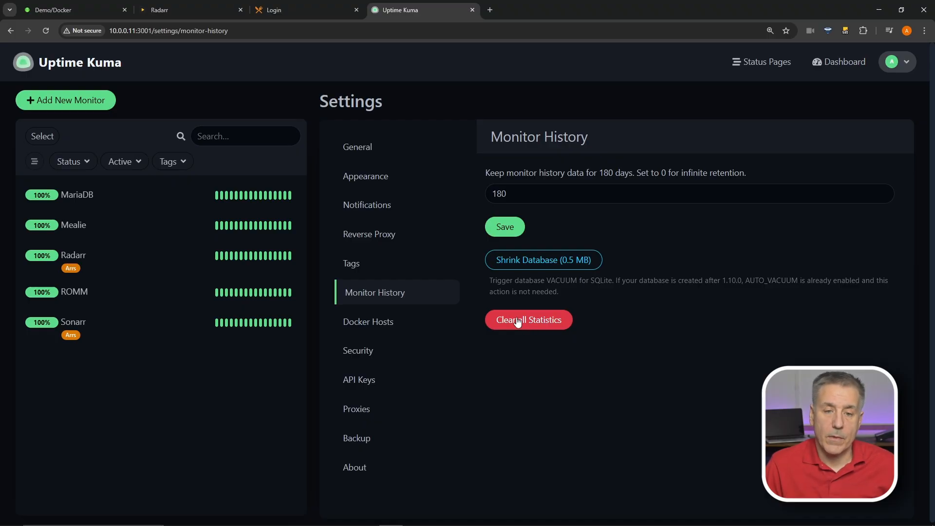
Check the Docker Hosts settings, then open Security showing the current user and two-factor options
left_click(375, 323)
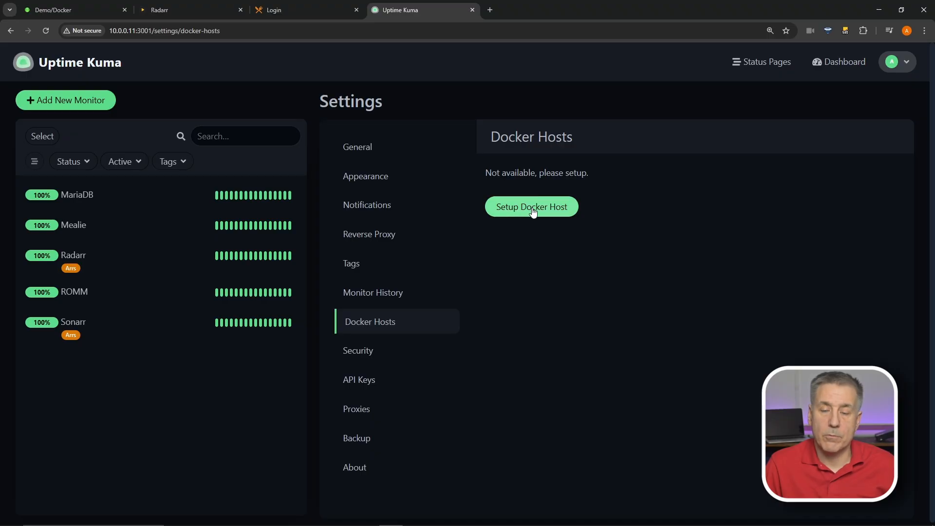
left_click(360, 358)
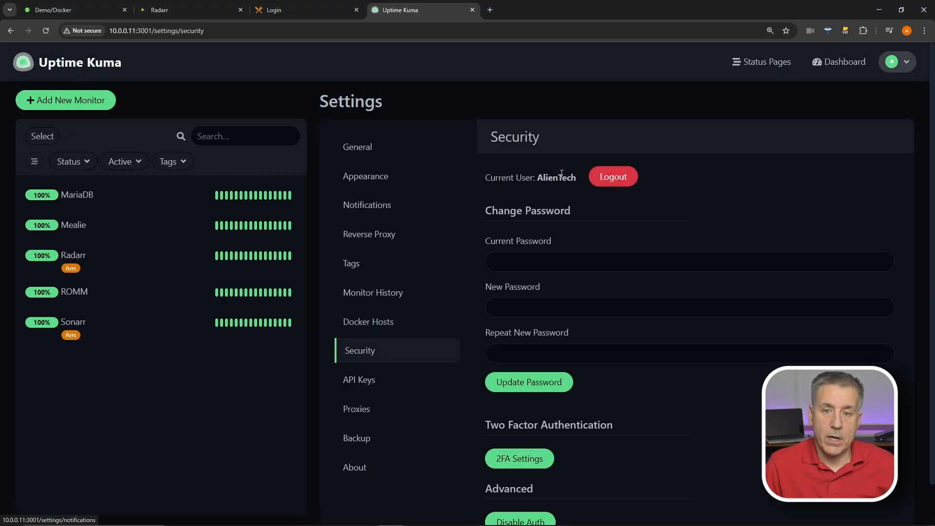
Inspect the Current, New and Repeat password fields, then open the empty API Keys page
left_click(508, 260)
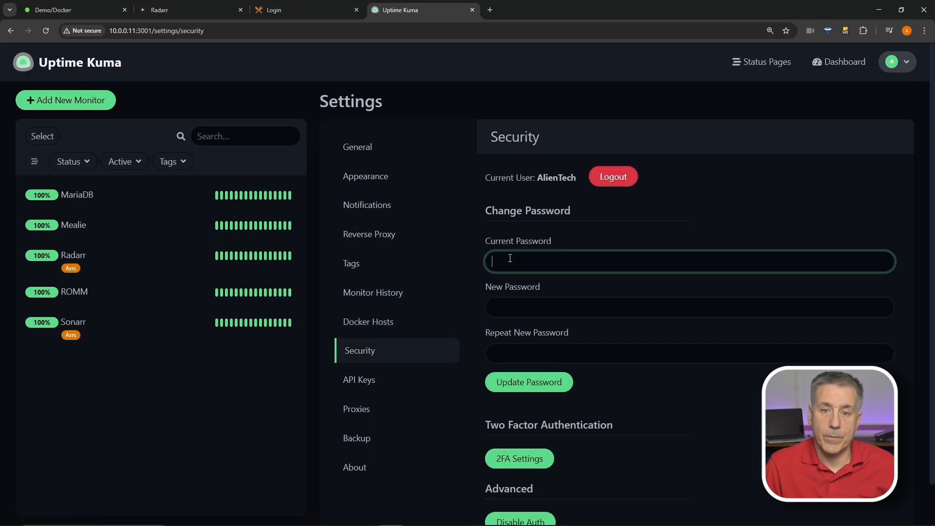
left_click(527, 307)
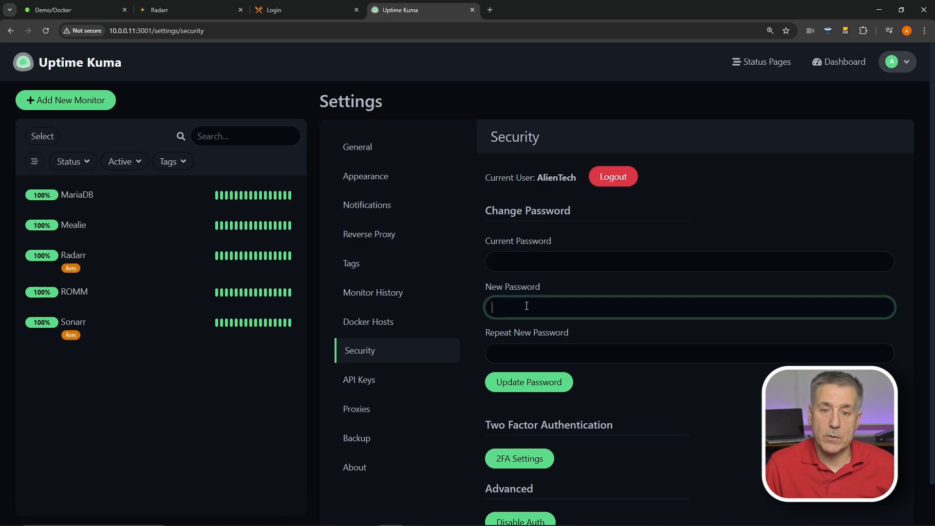
left_click(520, 348)
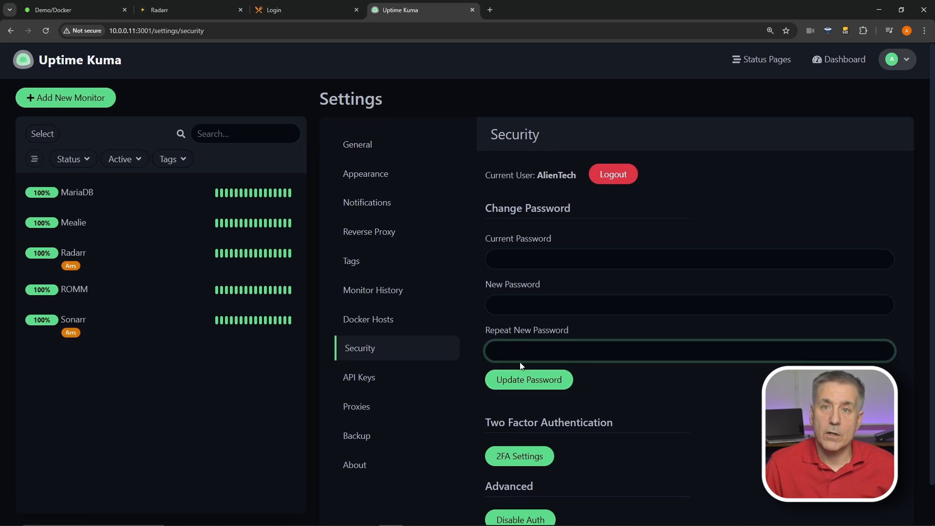
scroll(514, 384, "down", 1)
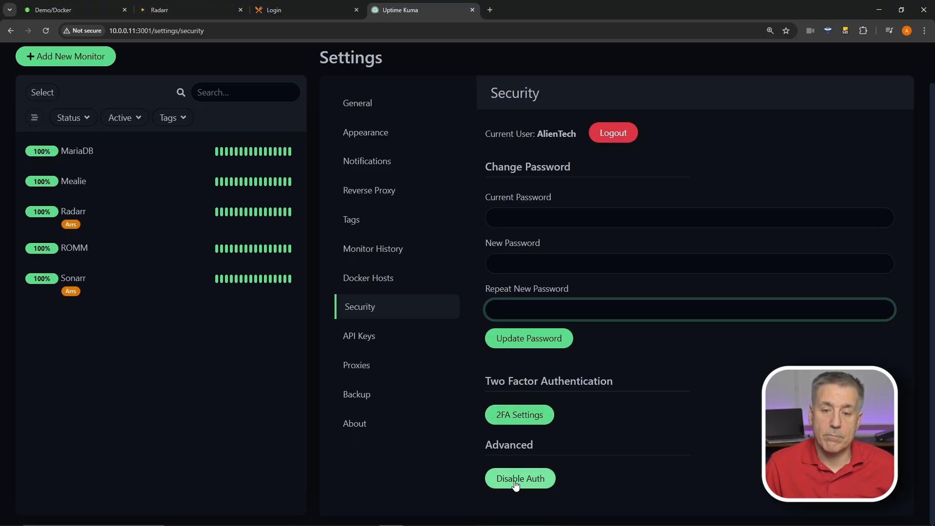
left_click(359, 336)
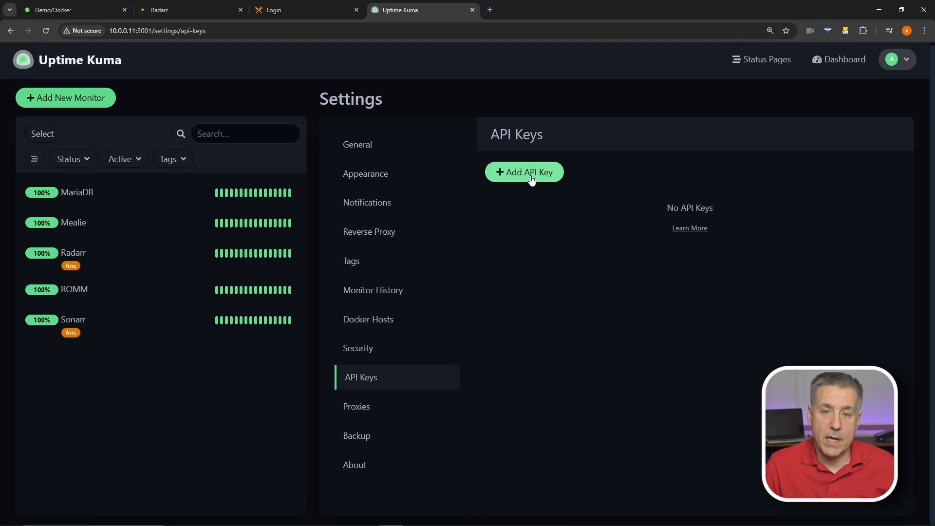
Check the Proxies and Backup pages, then open About reporting version 1.23.16
left_click(362, 413)
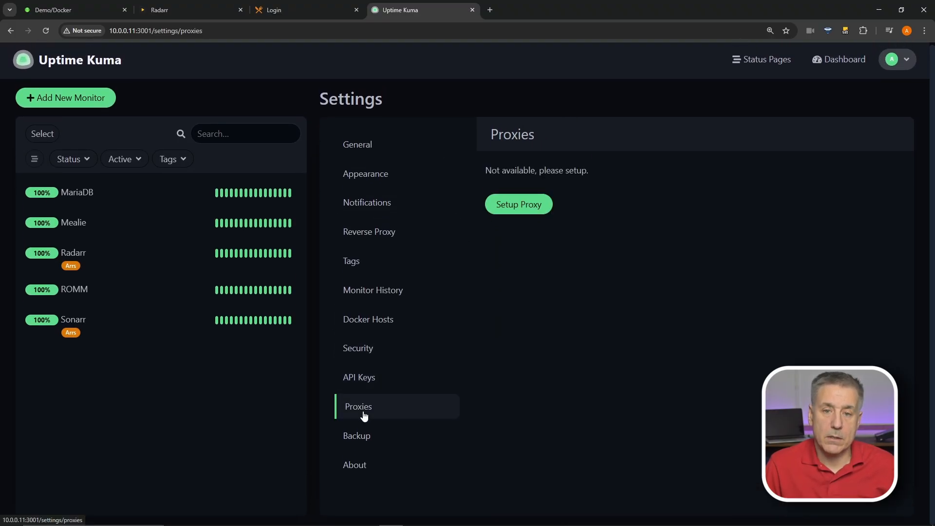
left_click(368, 441)
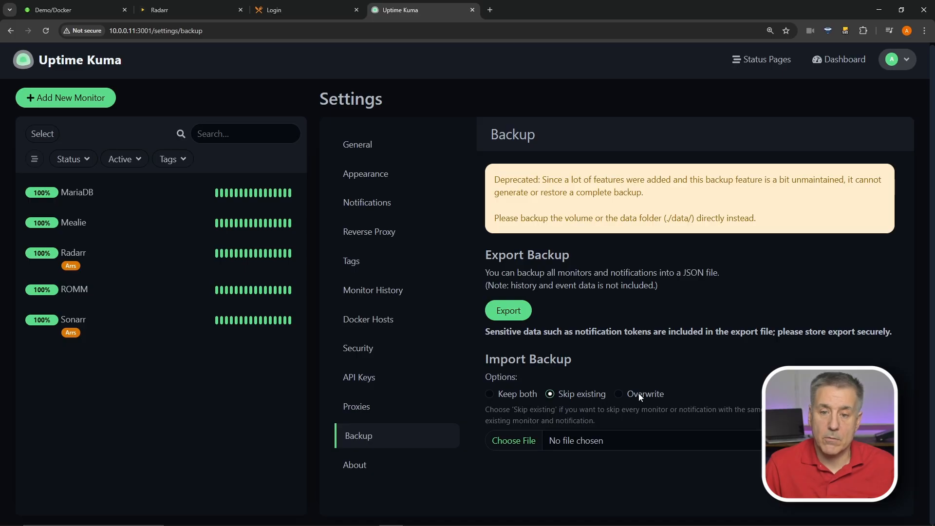
left_click(358, 467)
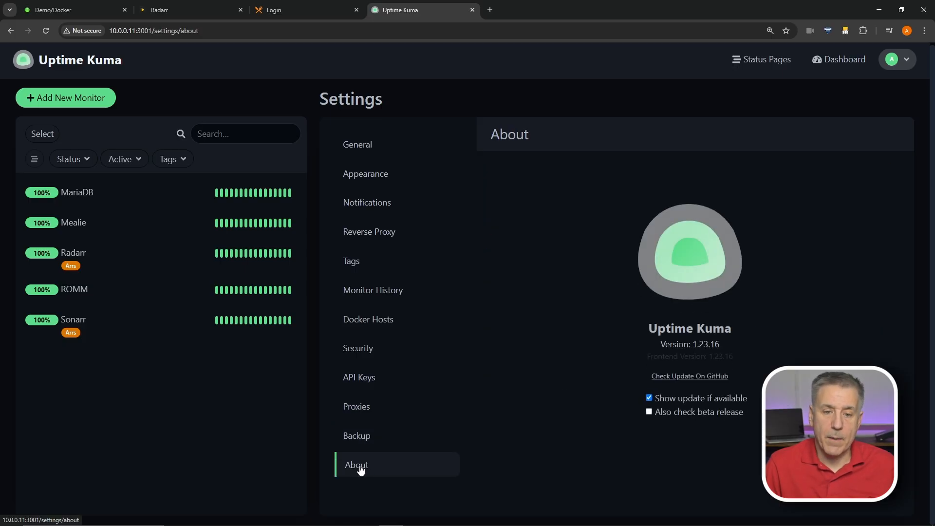